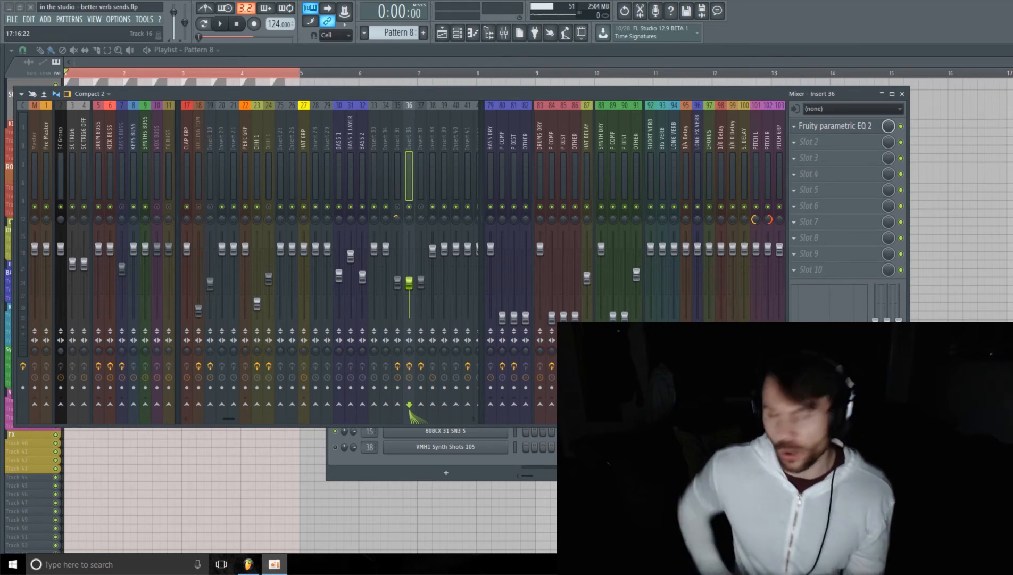
Play Pattern 8, then review the effects loaded on mixer inserts 37 and 36.
left_click(221, 24)
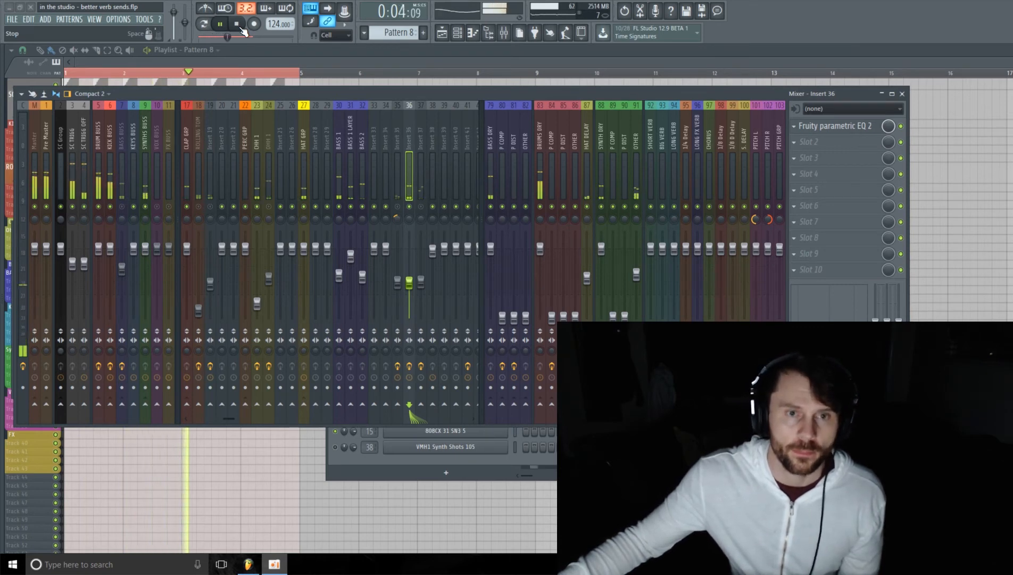
left_click(242, 30)
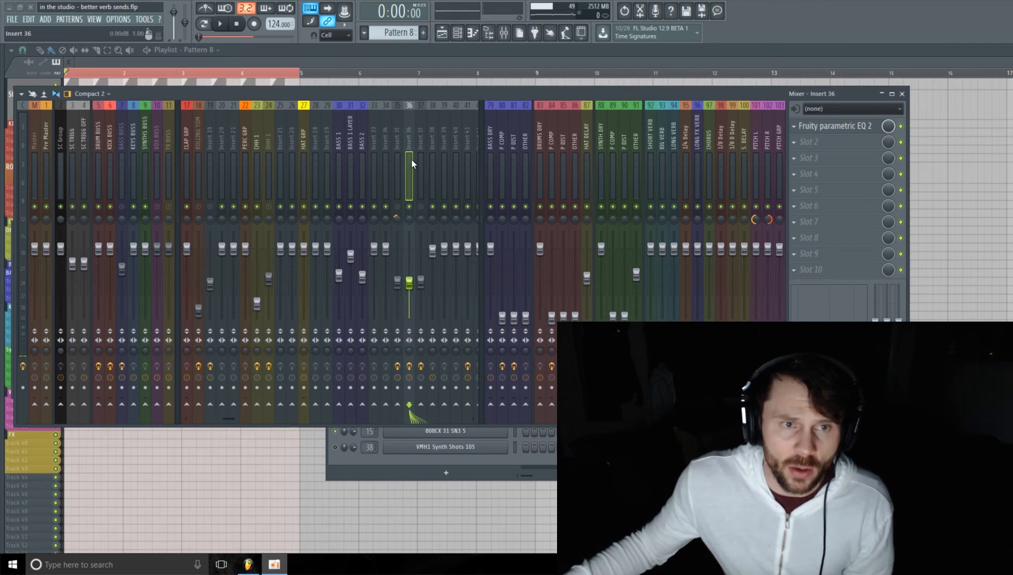
left_click(662, 136)
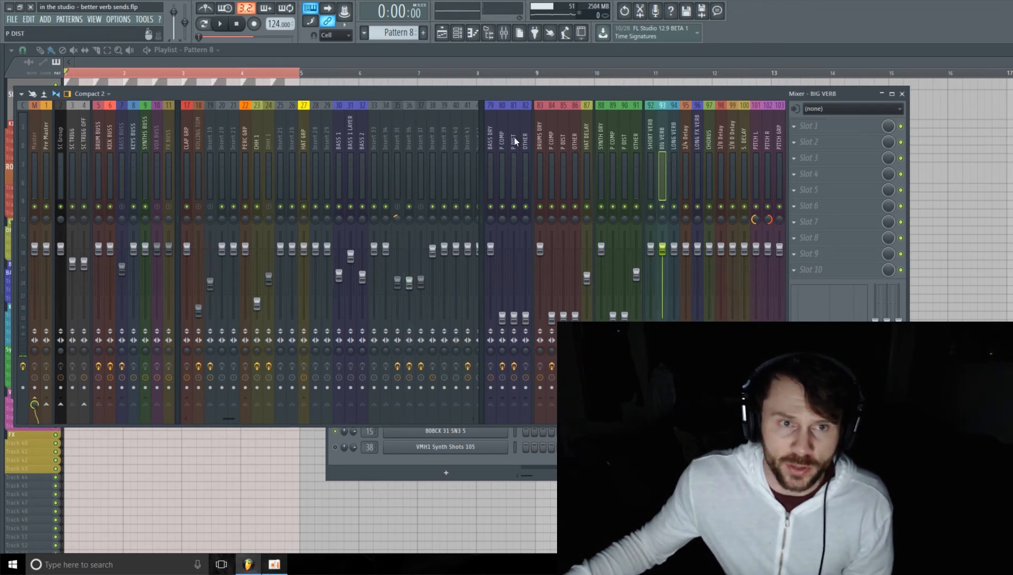
left_click(417, 141)
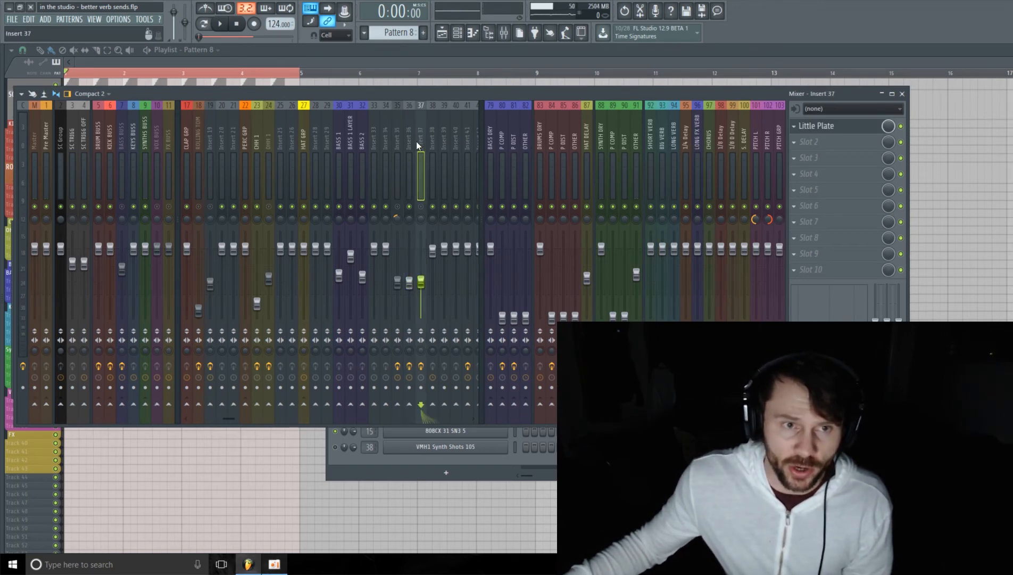
left_click(405, 143)
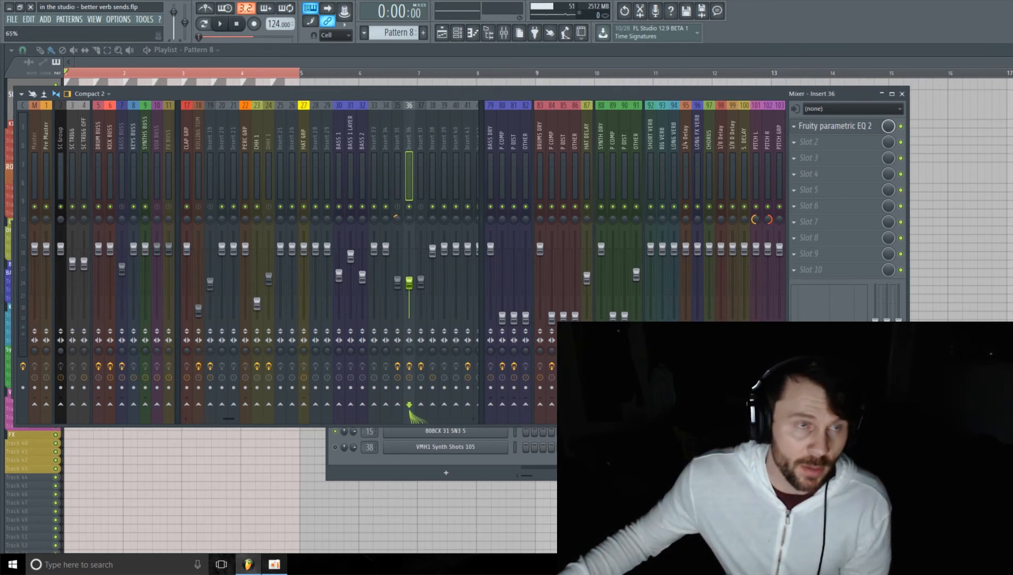
Load Fruity parametric EQ 2 into the first effect slot of the BIG VERB mixer track.
left_click(660, 135)
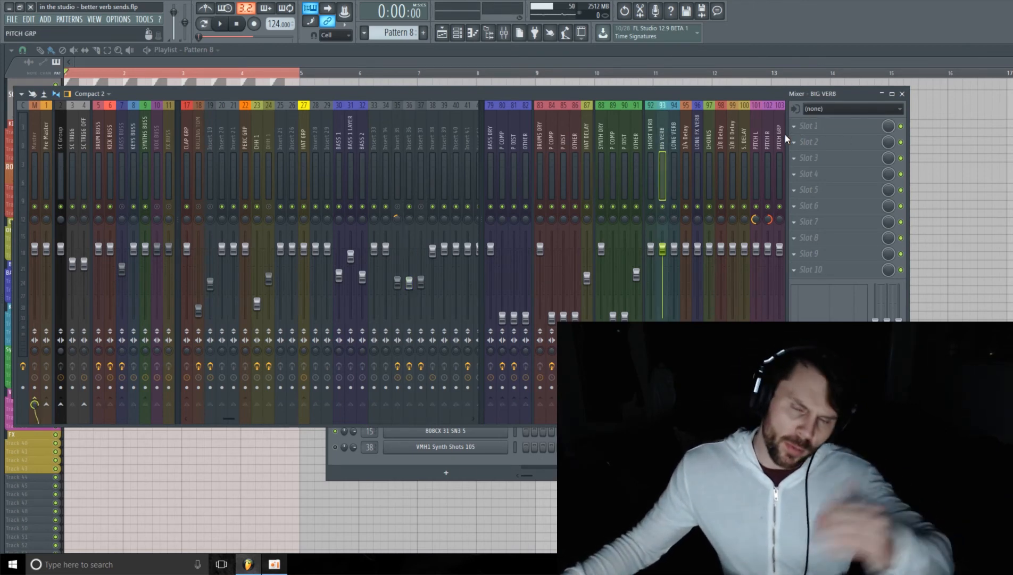
left_click_drag(702, 92, 703, 77)
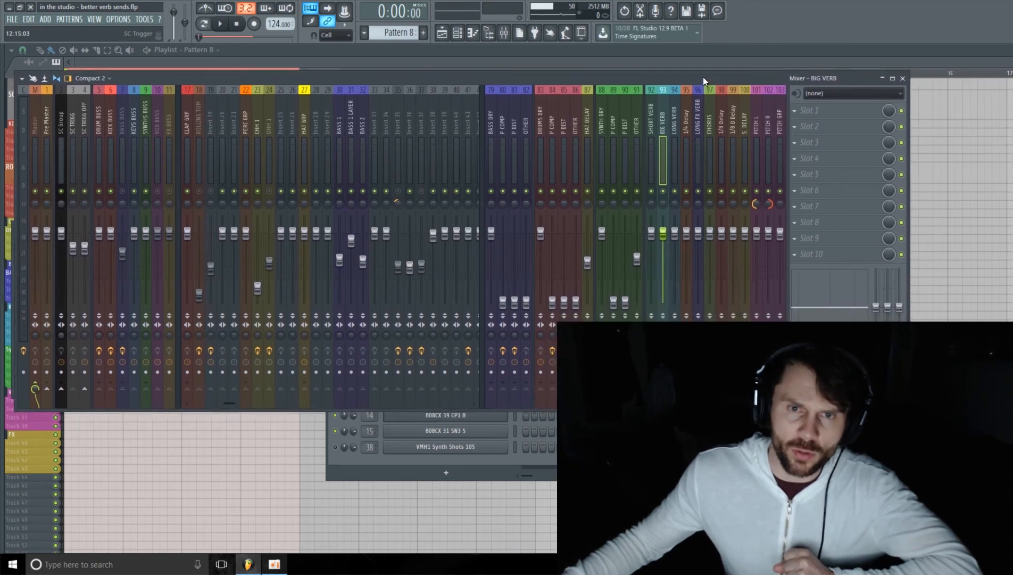
left_click(833, 108)
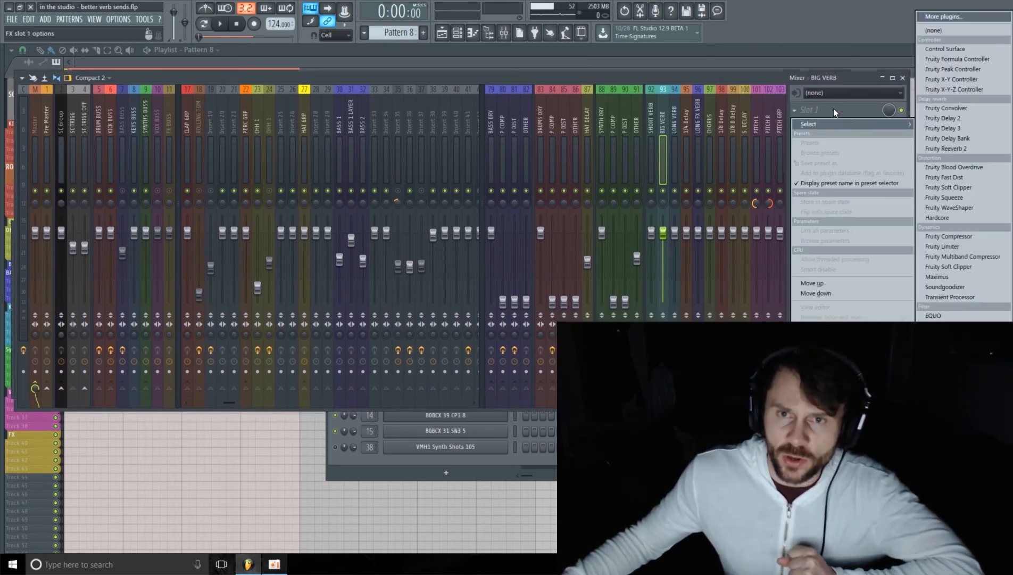
left_click(952, 356)
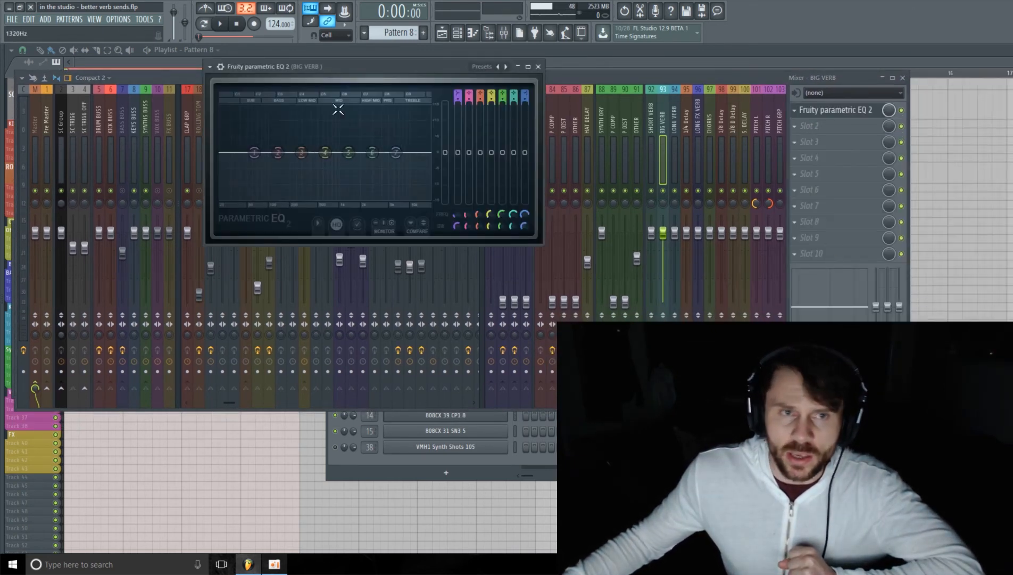
left_click_drag(378, 69, 363, 64)
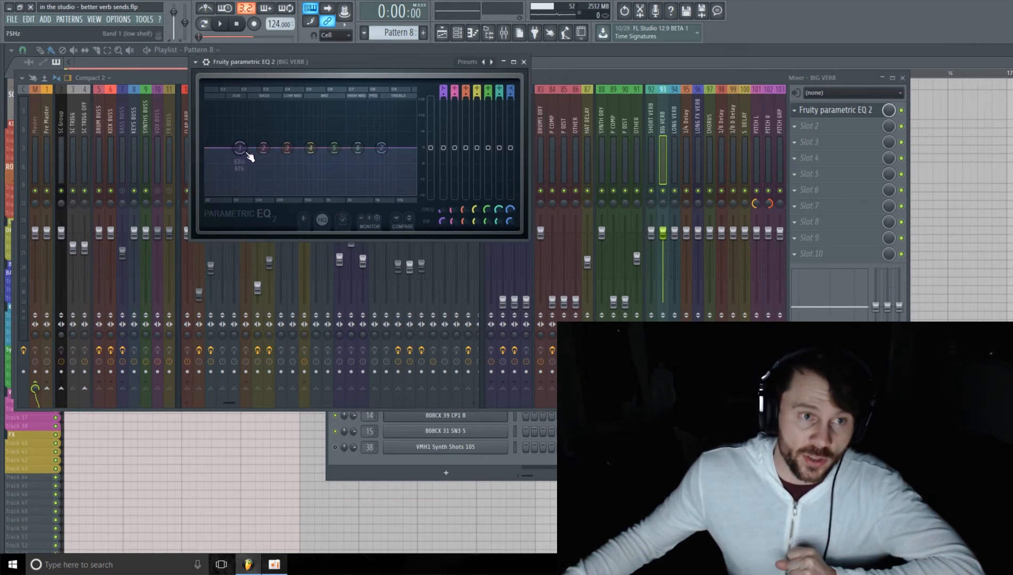
Pull EQ band 1 down into a low cut, lower band 7 to roll off the highs, and close the EQ.
left_click_drag(241, 148, 284, 192)
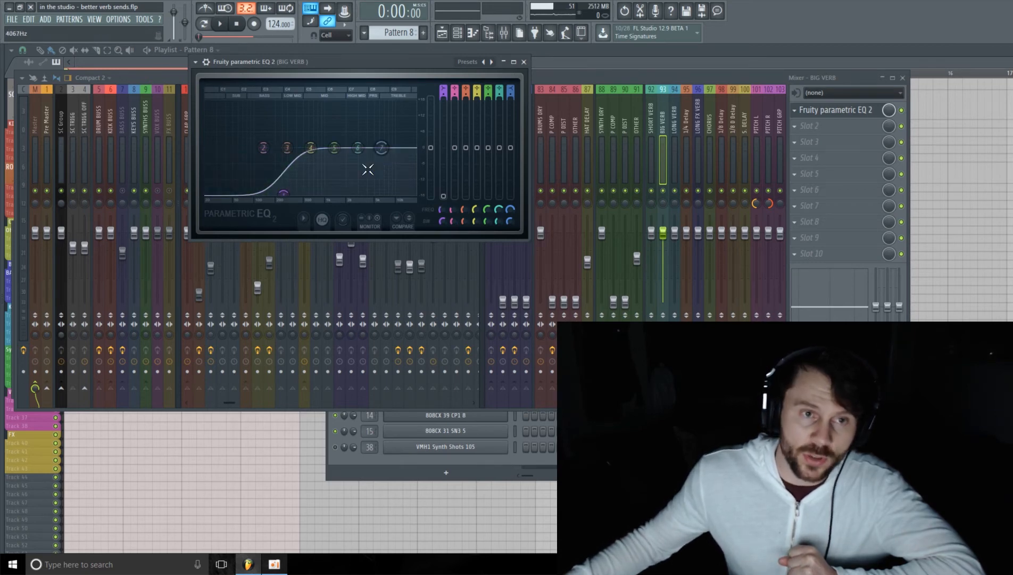
left_click_drag(381, 147, 415, 176)
left_click(524, 62)
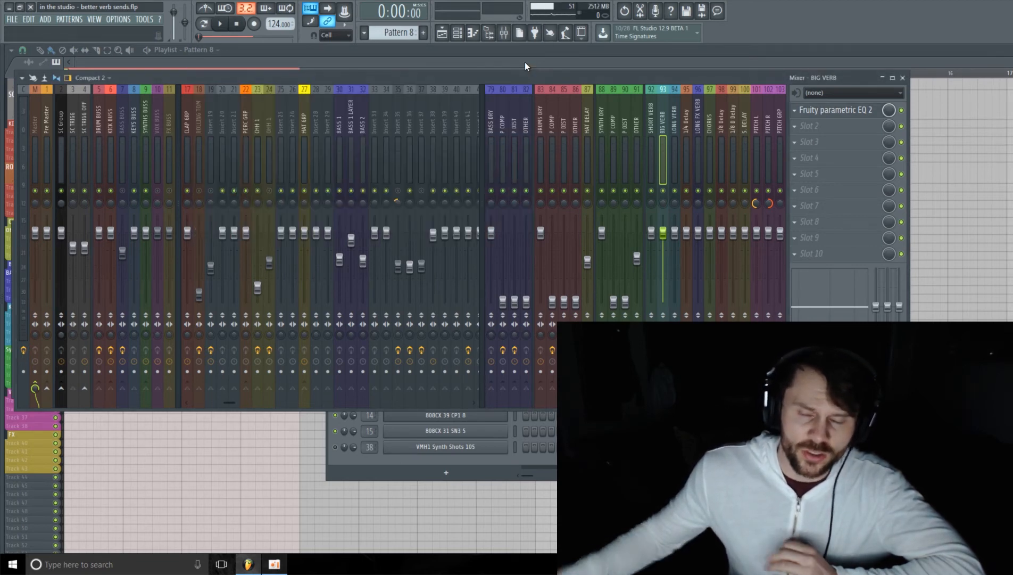
Load ValhallaVintageVerb into slot 2 of the BIG VERB track, after the EQ.
left_click(829, 126)
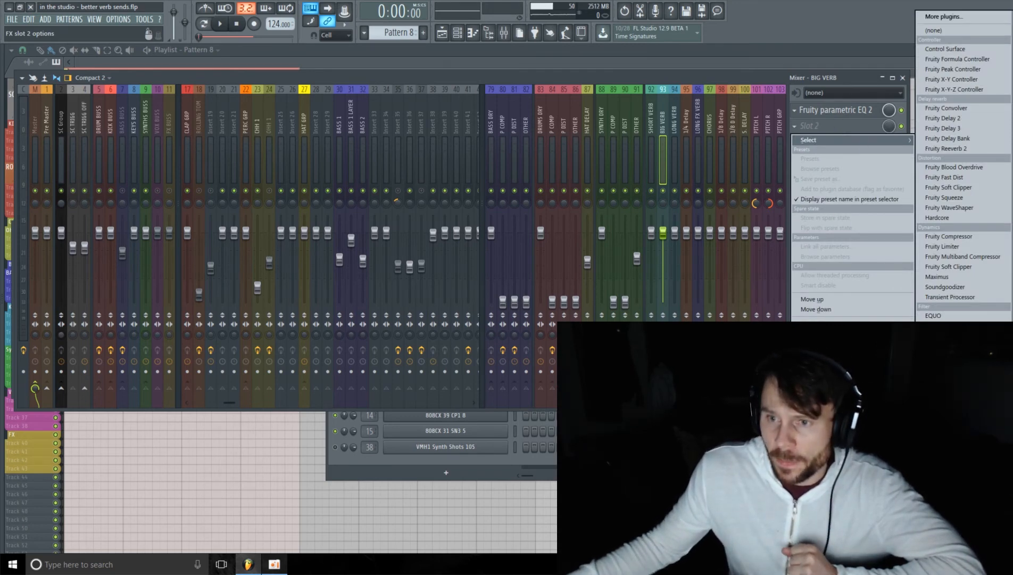
left_click(952, 506)
left_click_drag(348, 67, 336, 74)
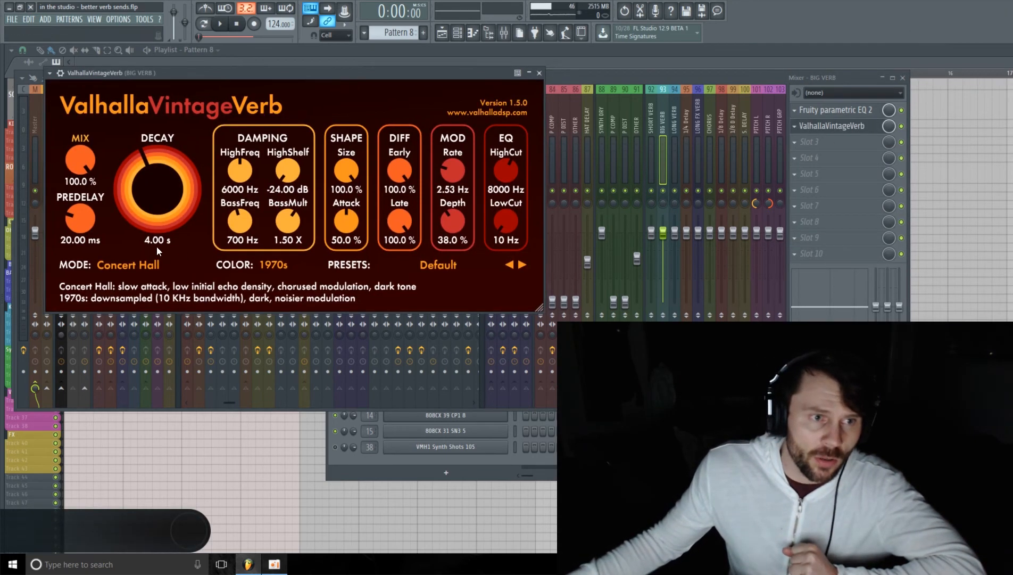
Set the reverb's mode to Chamber, predelay to 17.84 ms and decay to 20.86 s, then minimize its window.
left_click(151, 260)
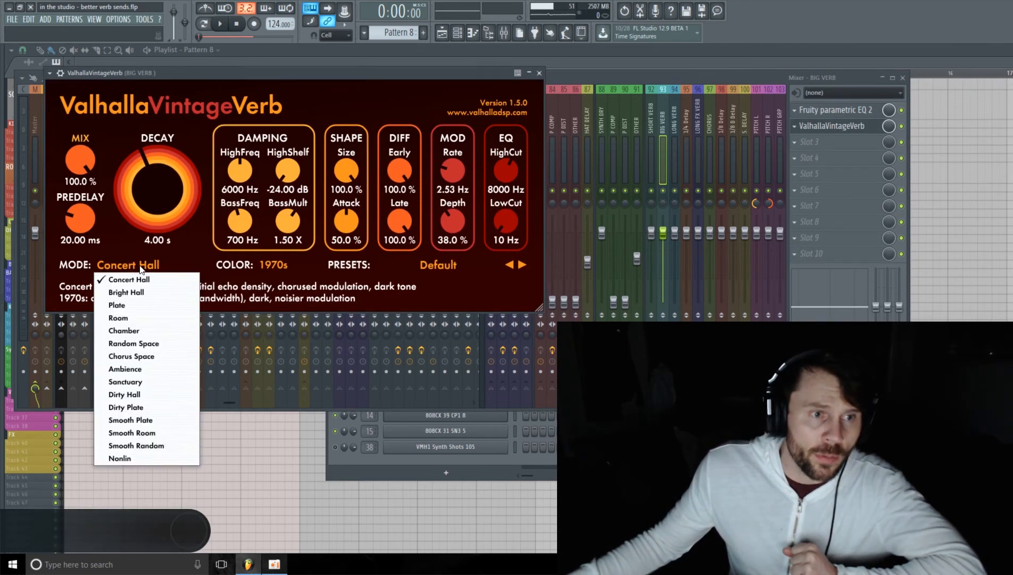
left_click(135, 329)
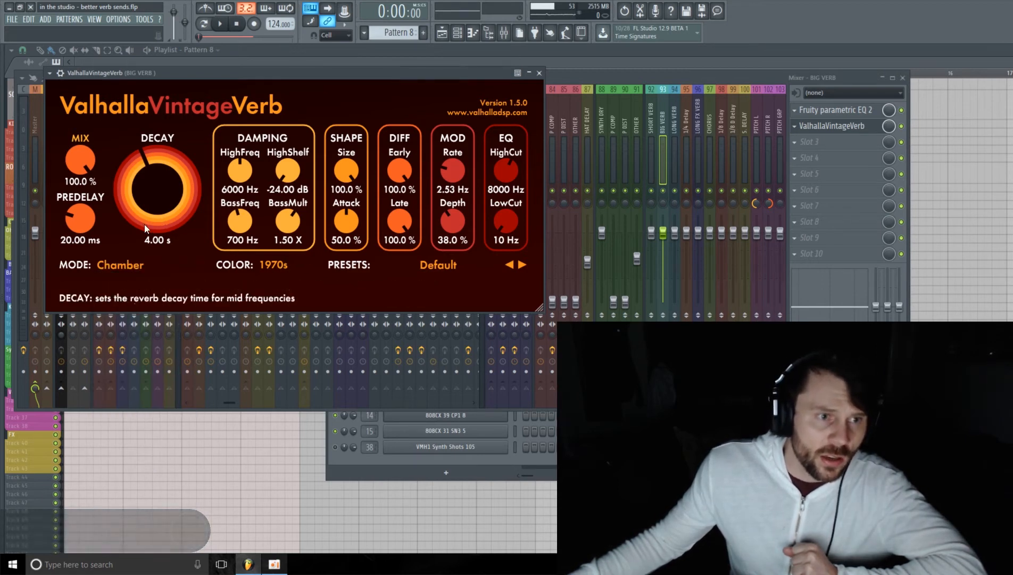
left_click_drag(71, 217, 71, 218)
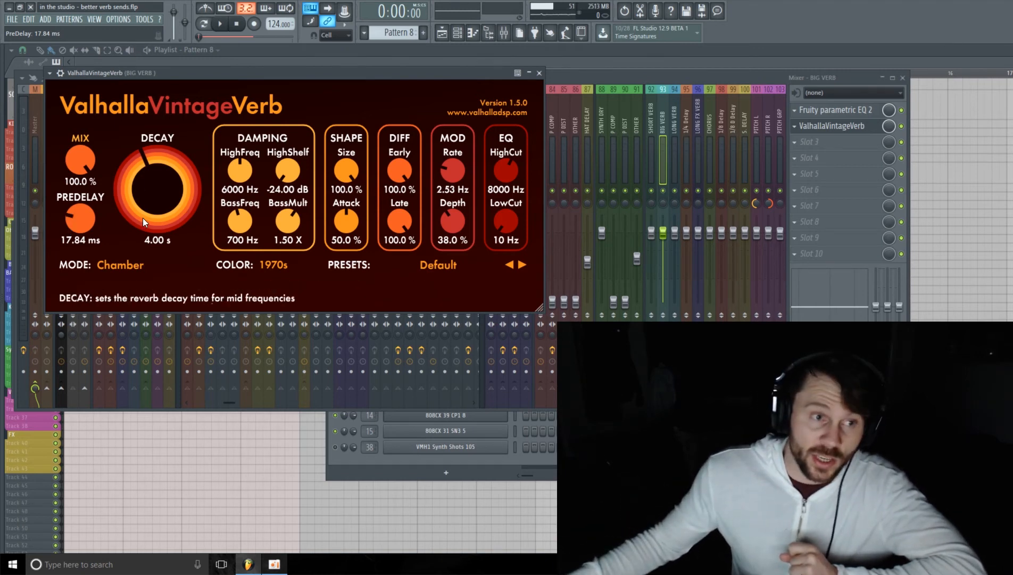
left_click_drag(142, 217, 149, 181)
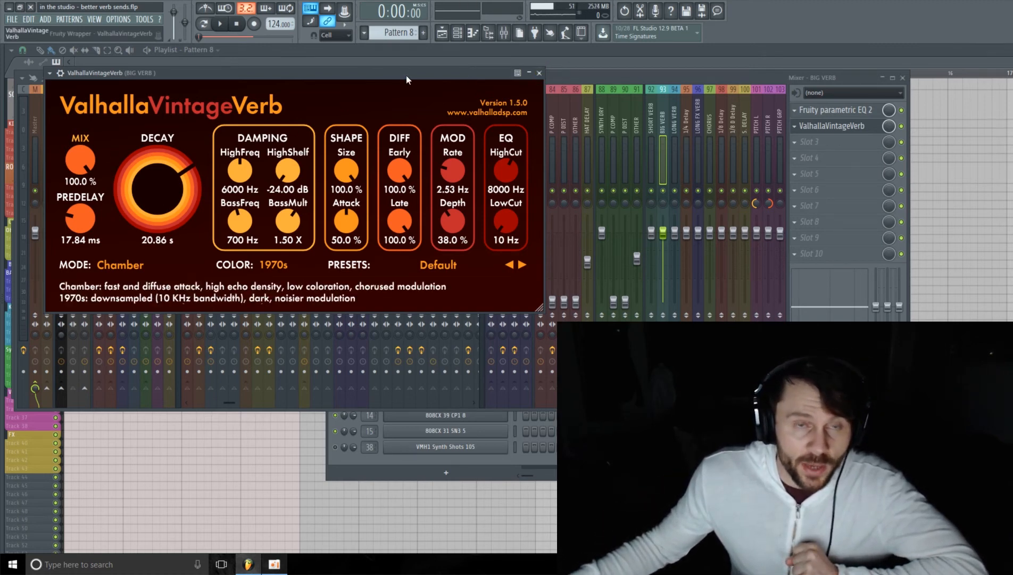
left_click(529, 74)
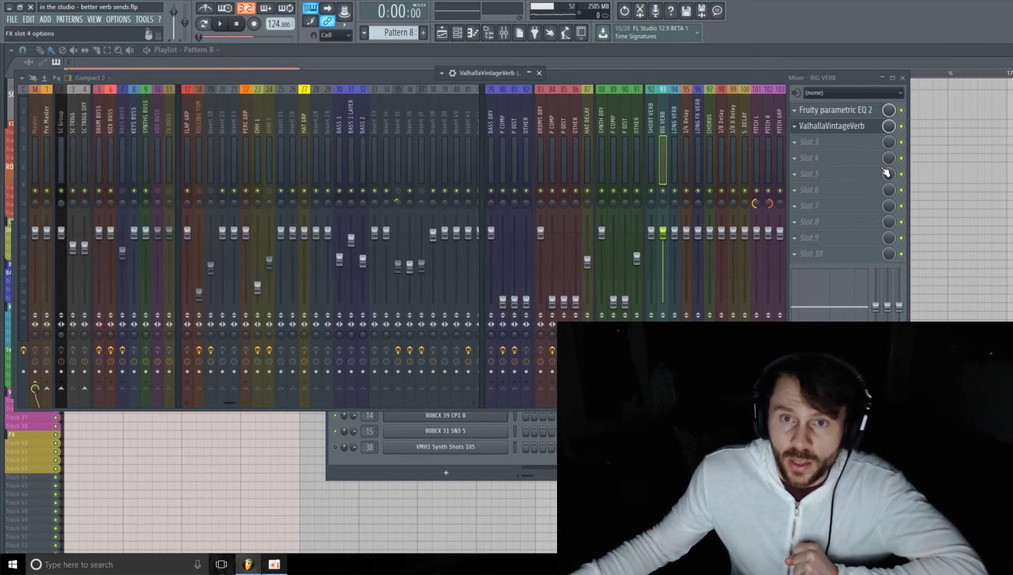
Load the UAD UA 1176LN Legacy compressor into slot 4 of the BIG VERB track, leaving slot 3 empty.
left_click(828, 142)
left_click(744, 74)
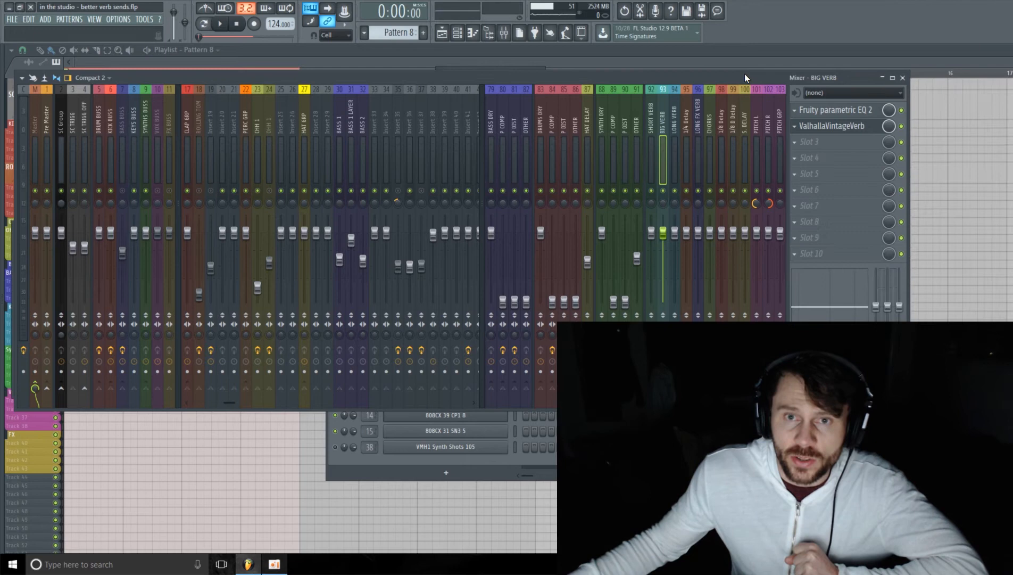
left_click(814, 159)
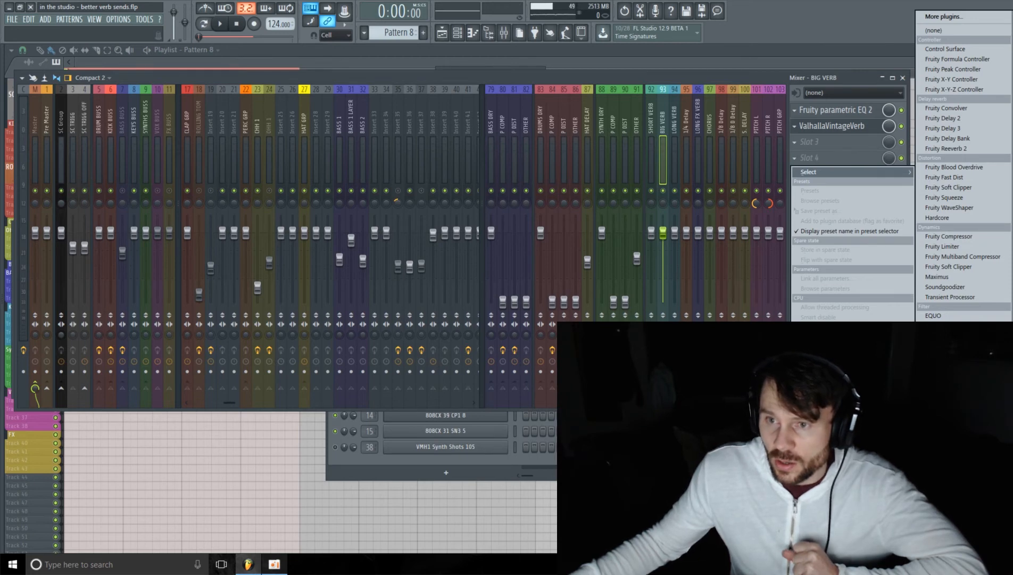
left_click(956, 458)
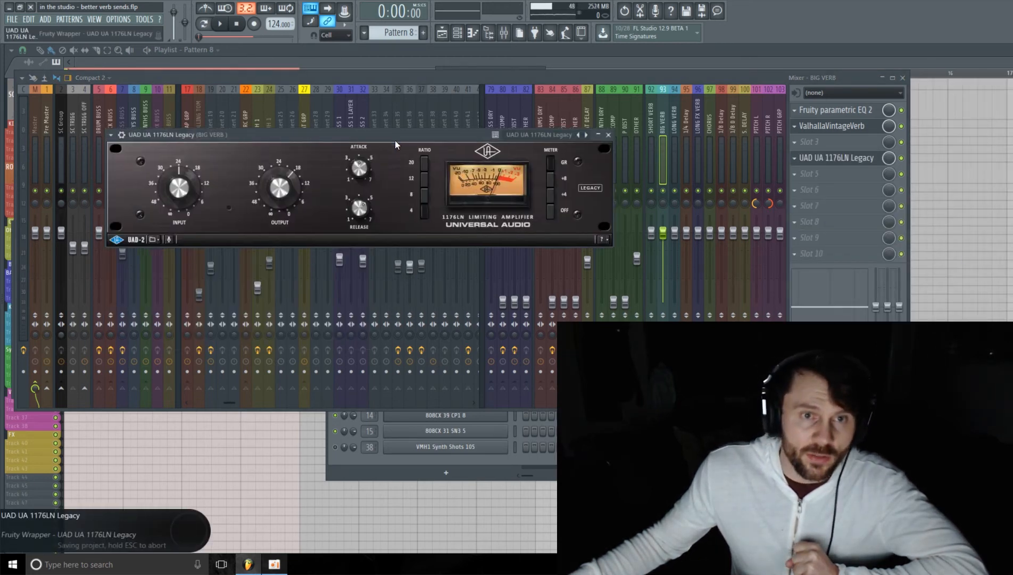
left_click_drag(395, 139, 366, 171)
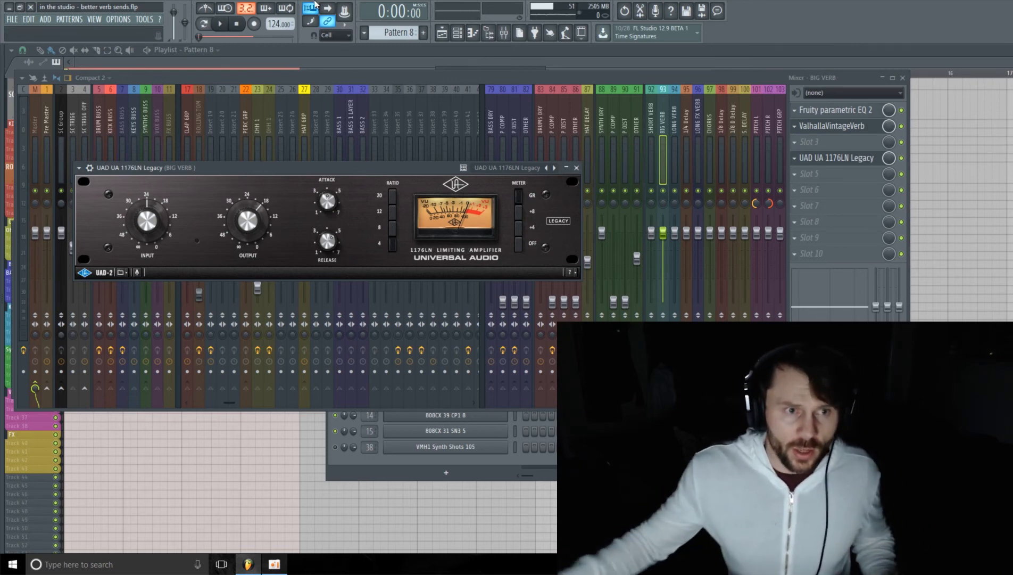
Set the 1176LN's output to -28.80 dB and its input to -15.12 dB.
mouse_move(255, 223)
left_mouse_down()
mouse_move(254, 242)
mouse_move(253, 218)
mouse_move(253, 228)
left_mouse_up()
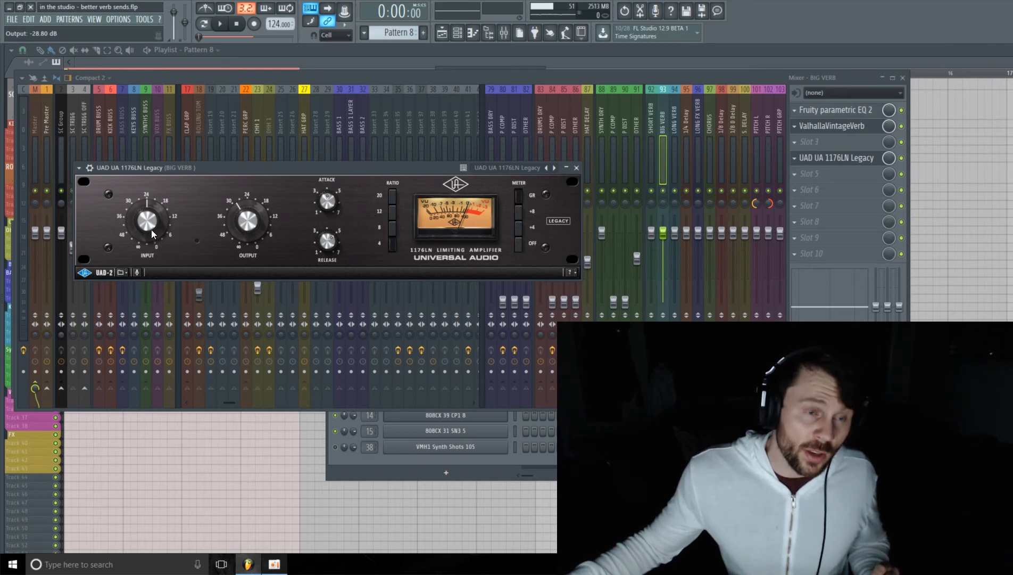
left_click_drag(151, 228, 161, 230)
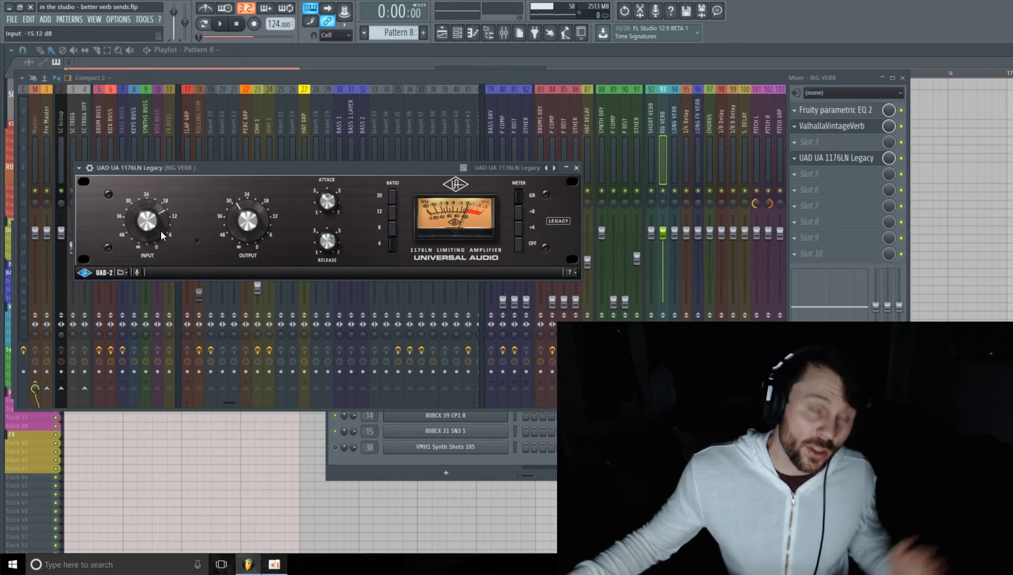
left_click_drag(253, 171, 243, 153)
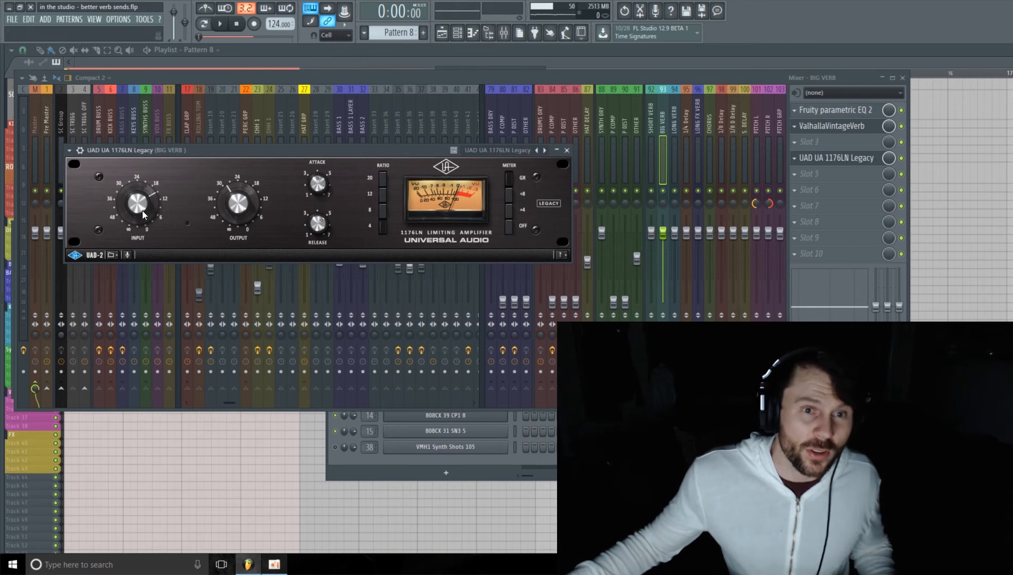
Lower the 1176LN's input level while the pattern plays, then stop playback.
key("space")
left_click_drag(142, 214, 151, 238)
key("space")
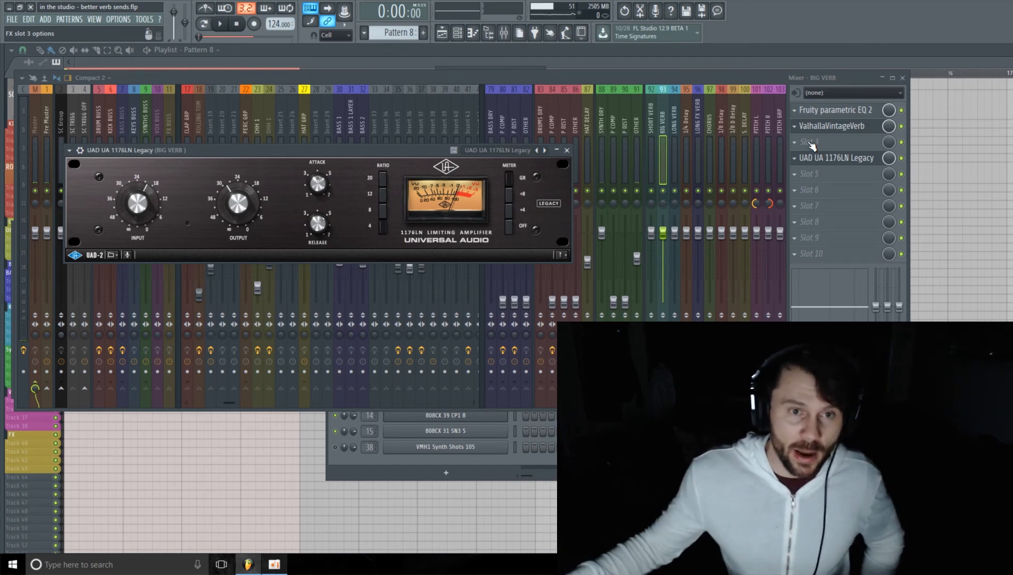
Load FreeG into slot 3 between the reverb and the compressor, raise its gain to 12.92 dB, and close it.
left_click(840, 144)
mouse_move(841, 156)
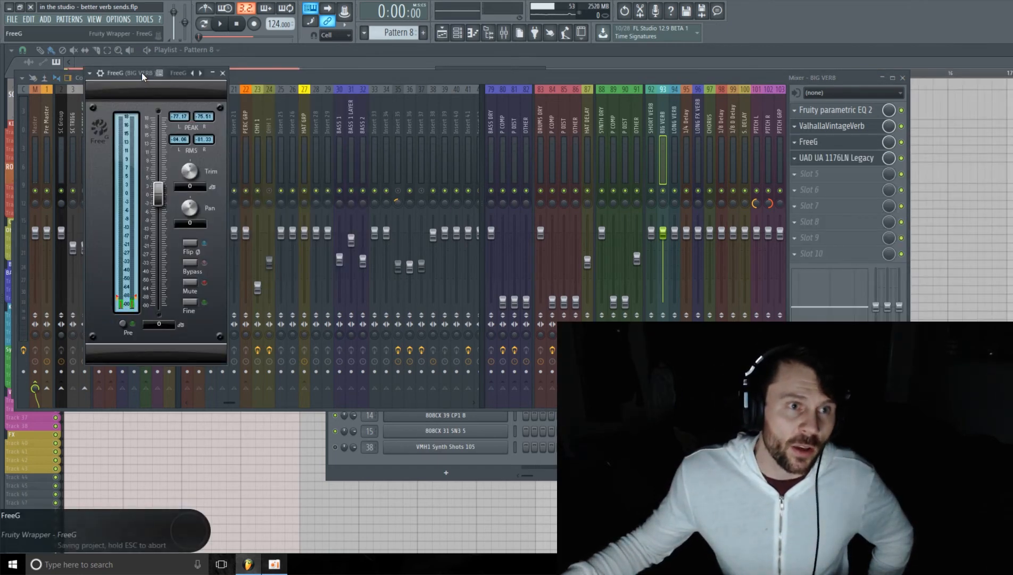
mouse_move(141, 72)
left_mouse_down()
mouse_move(153, 70)
mouse_move(135, 72)
left_mouse_up()
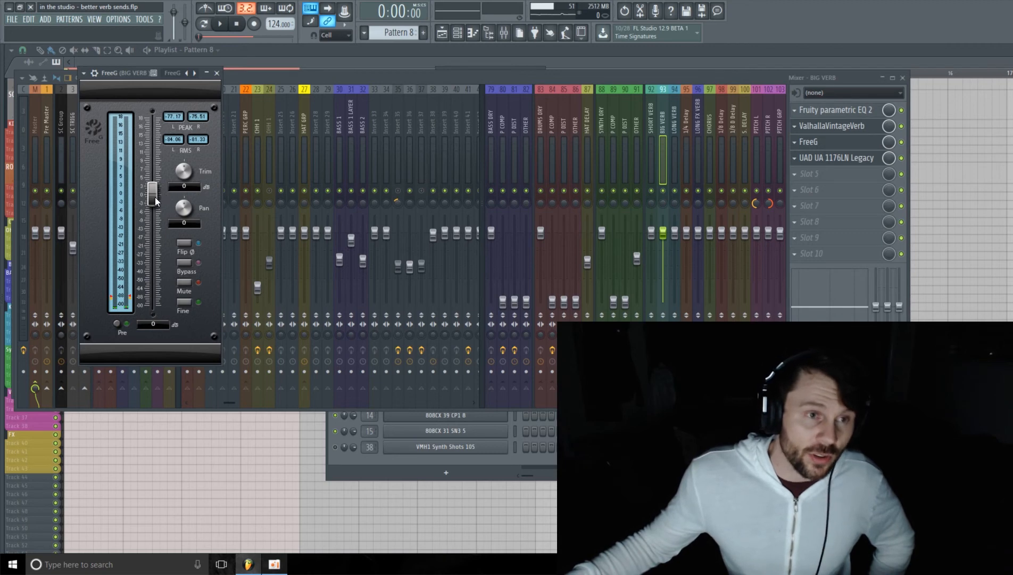
left_click_drag(152, 193, 152, 142)
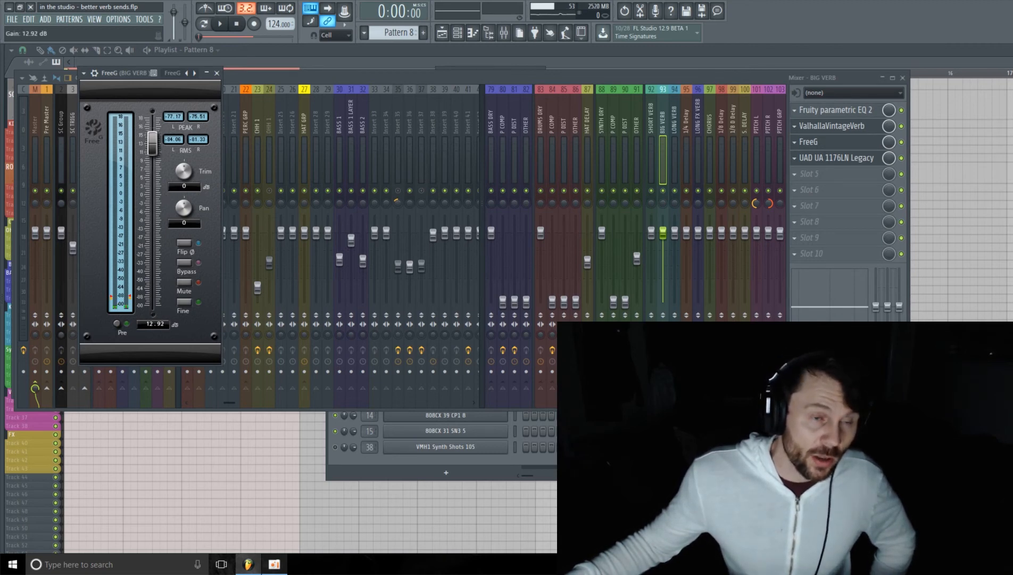
left_click(216, 73)
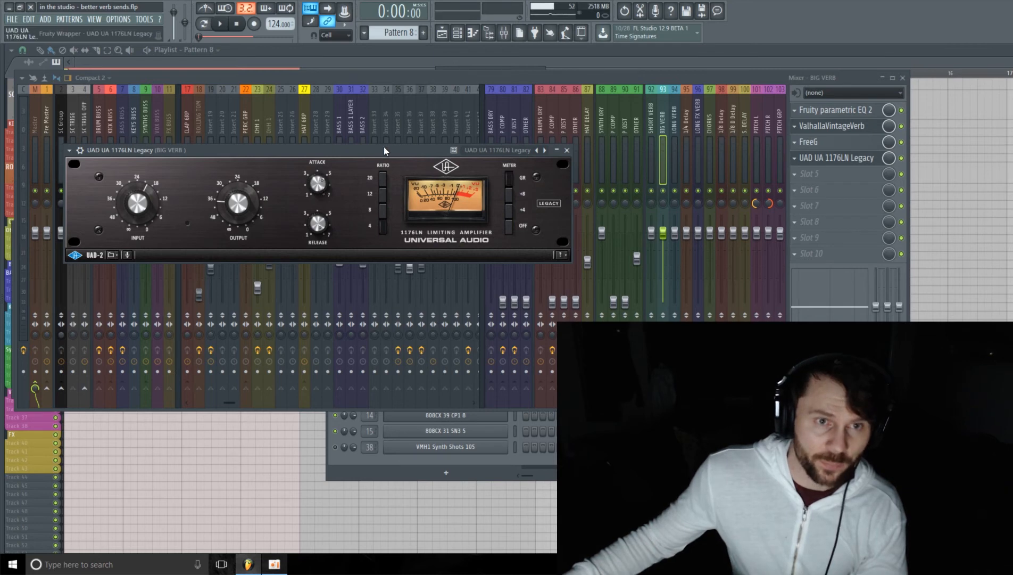
Set the 1176LN's input to -8.40 dB and its output to -35.28 dB while auditioning the pattern, then stop playback.
left_click_drag(384, 149, 384, 121)
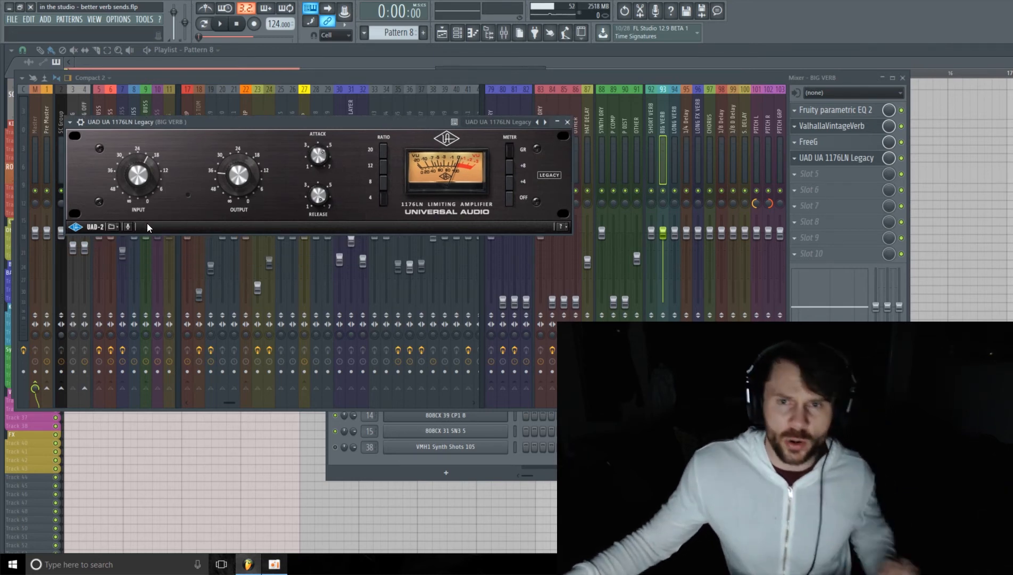
left_click_drag(141, 178, 155, 154)
key("space")
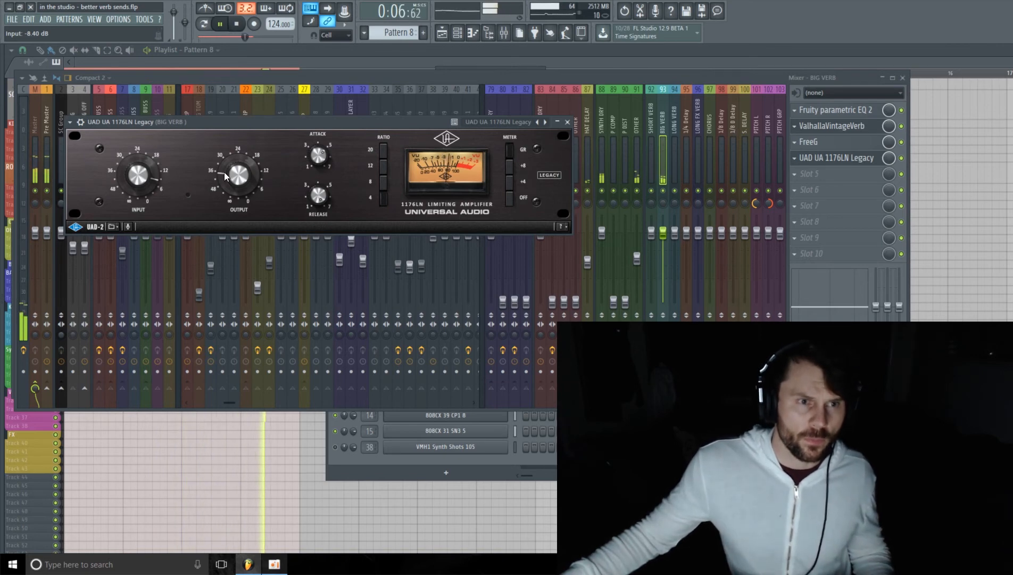
left_click_drag(225, 173, 224, 171)
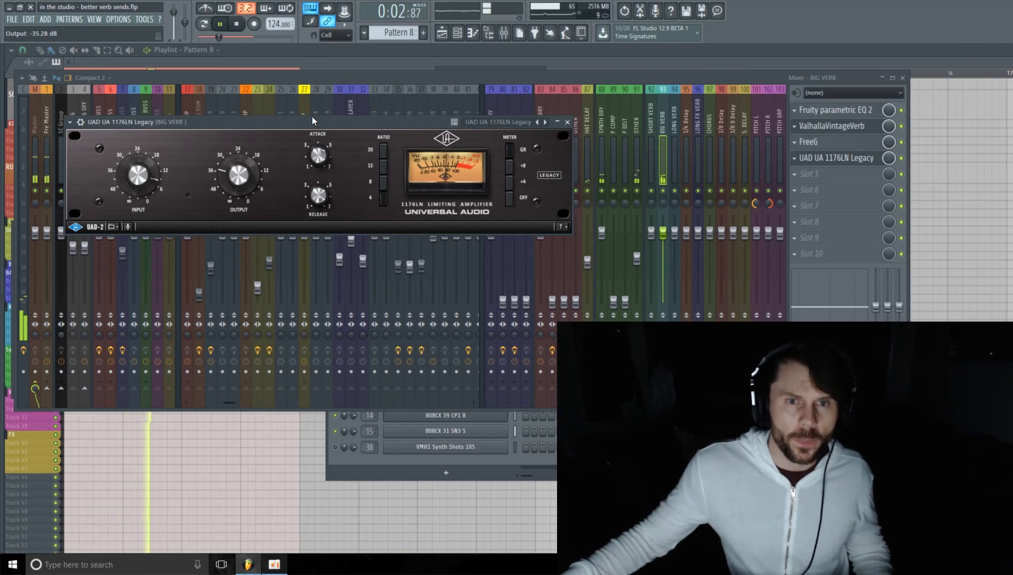
left_click(236, 25)
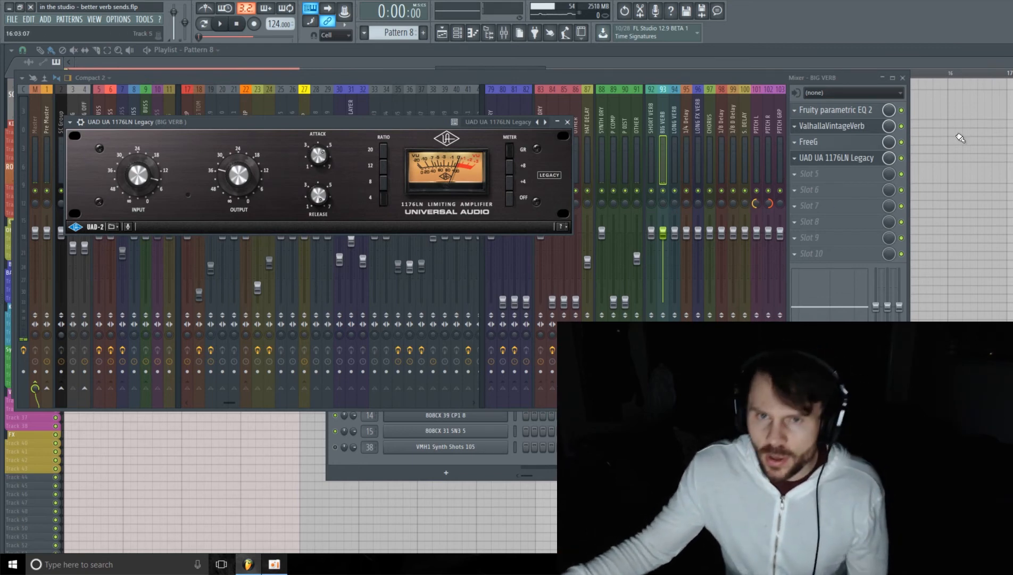
Load Fruity parametric EQ 2 into slot 5 after the compressor and pull band 1 far down to roll off the lowest frequencies.
left_click(825, 174)
mouse_move(832, 186)
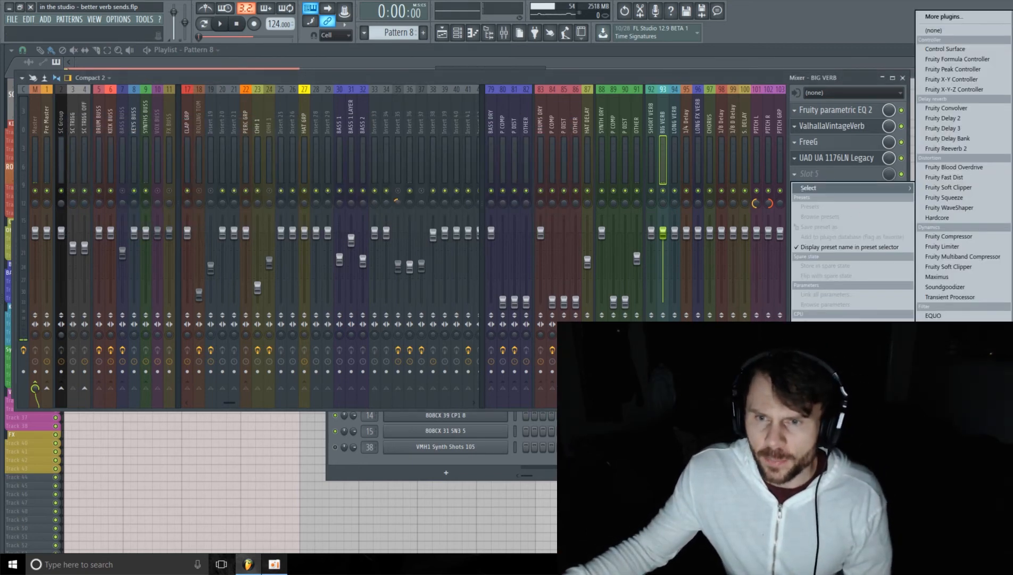
left_click(949, 388)
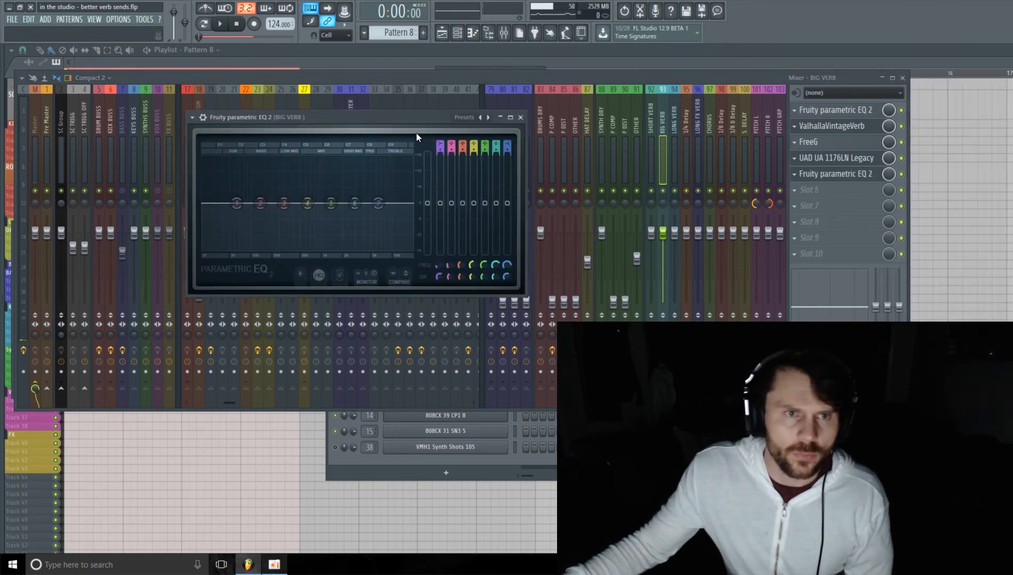
left_click_drag(400, 116, 305, 92)
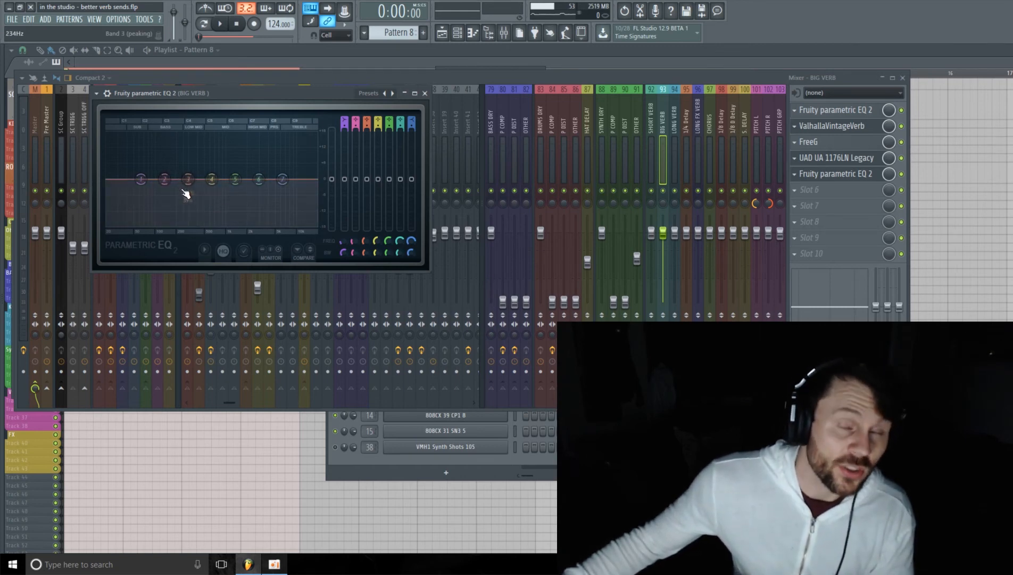
left_click_drag(141, 179, 123, 224)
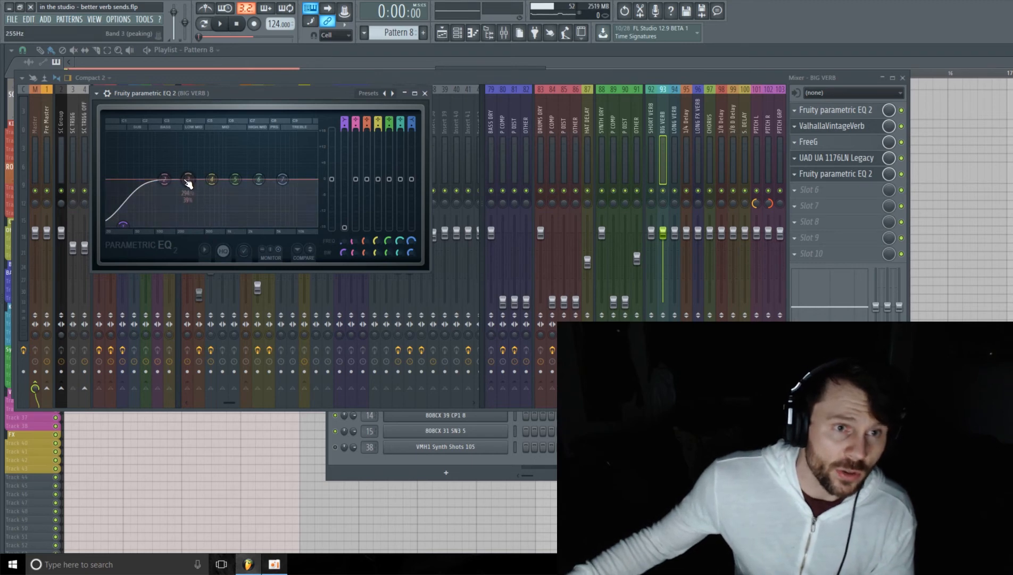
Tune EQ band 2 to G3 (196.0 Hz), boost it about 7 dB, and narrow its width to 0%.
right_click(169, 180)
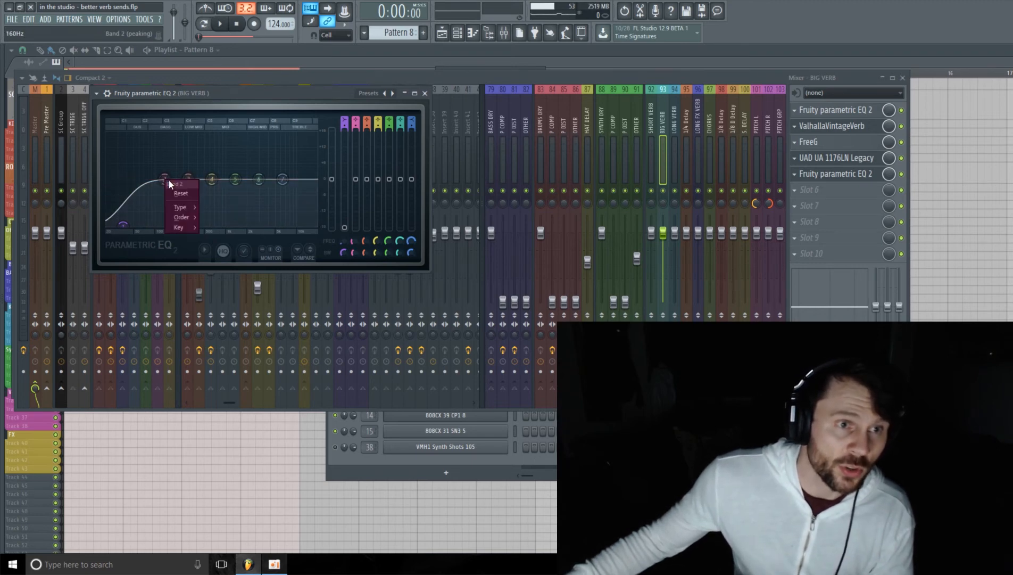
mouse_move(183, 228)
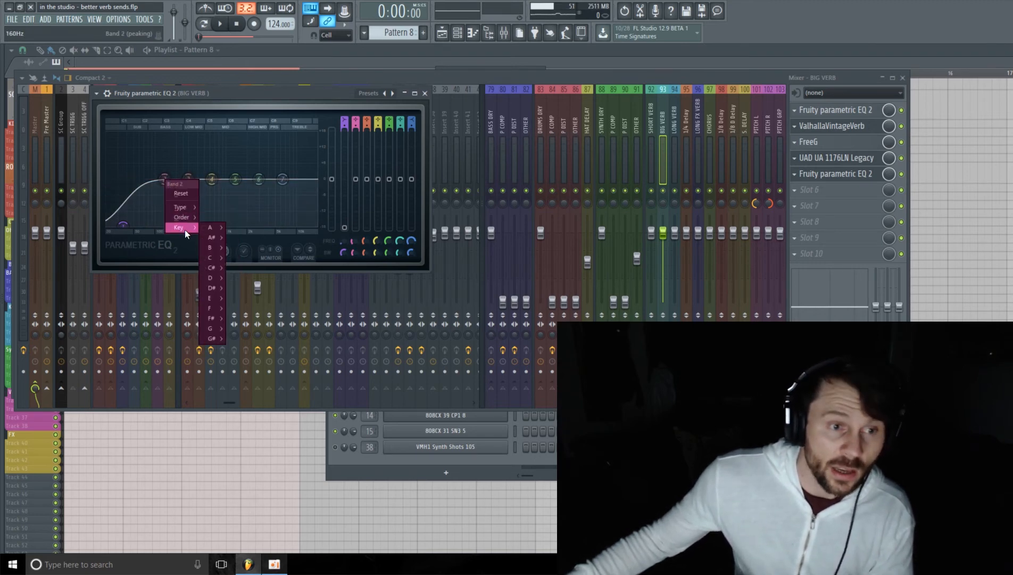
mouse_move(213, 268)
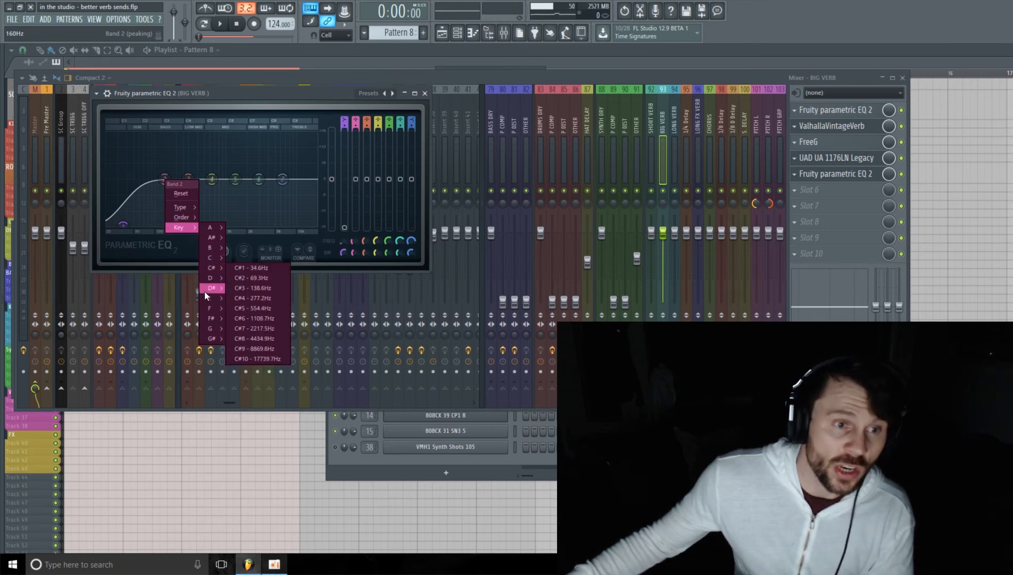
mouse_move(213, 327)
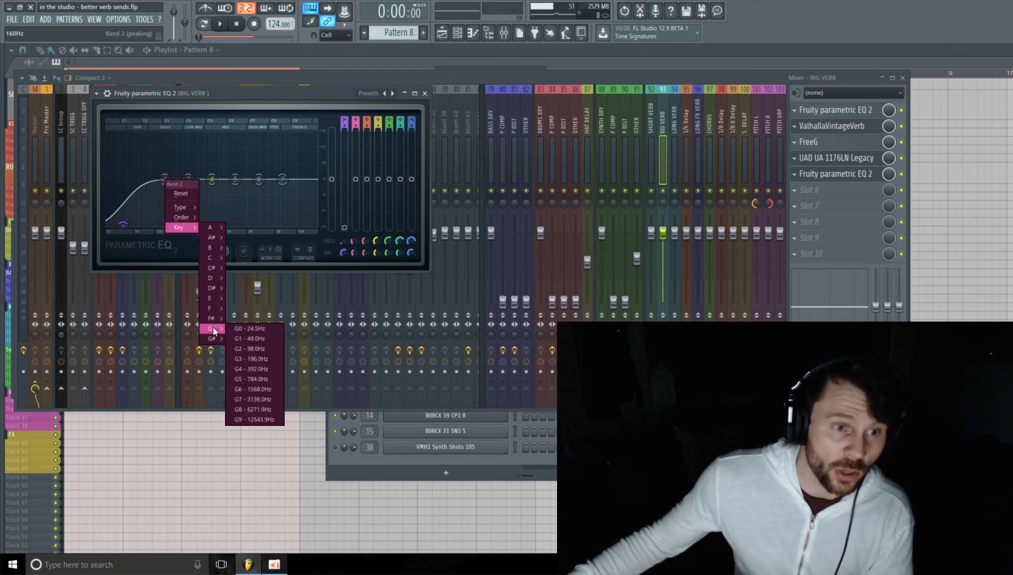
left_click(273, 356)
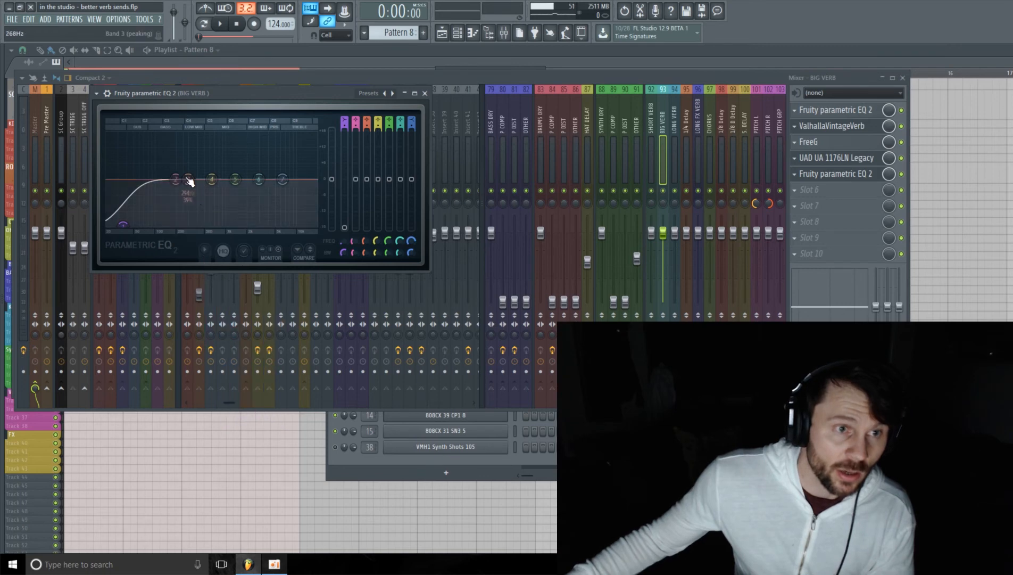
left_click_drag(356, 181, 356, 148)
left_click_drag(356, 252, 356, 289)
left_click_drag(355, 153, 356, 162)
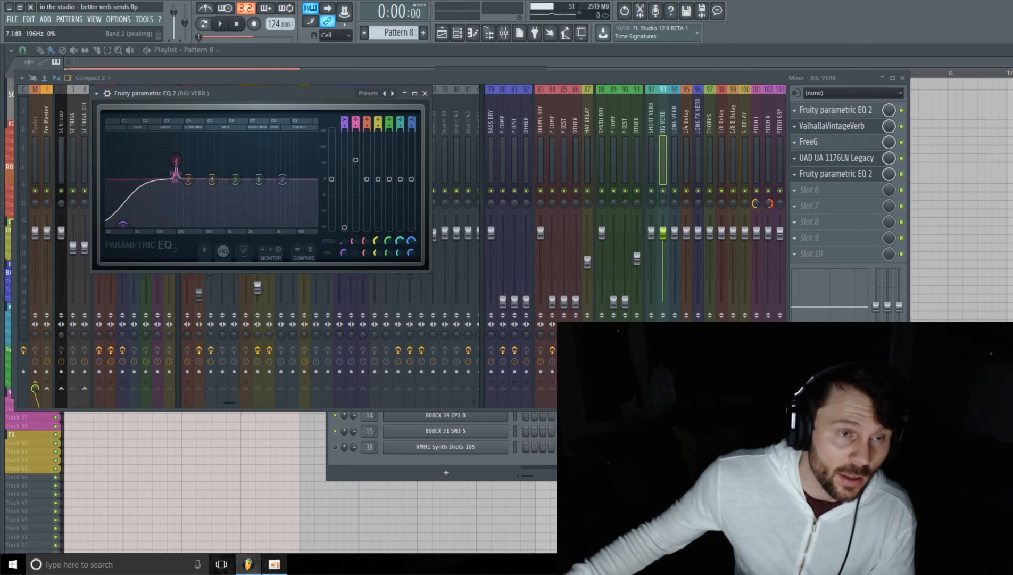
Tune EQ band 3 to G4 (392.0 Hz) as a very narrow boost and even out the levels of bands 2 and 3.
right_click(188, 179)
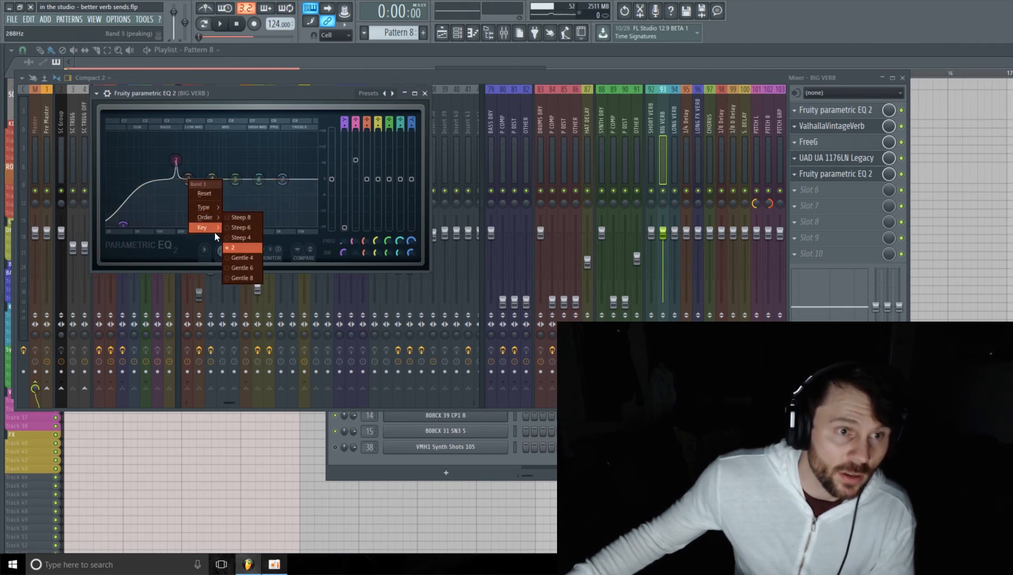
mouse_move(215, 228)
mouse_move(241, 330)
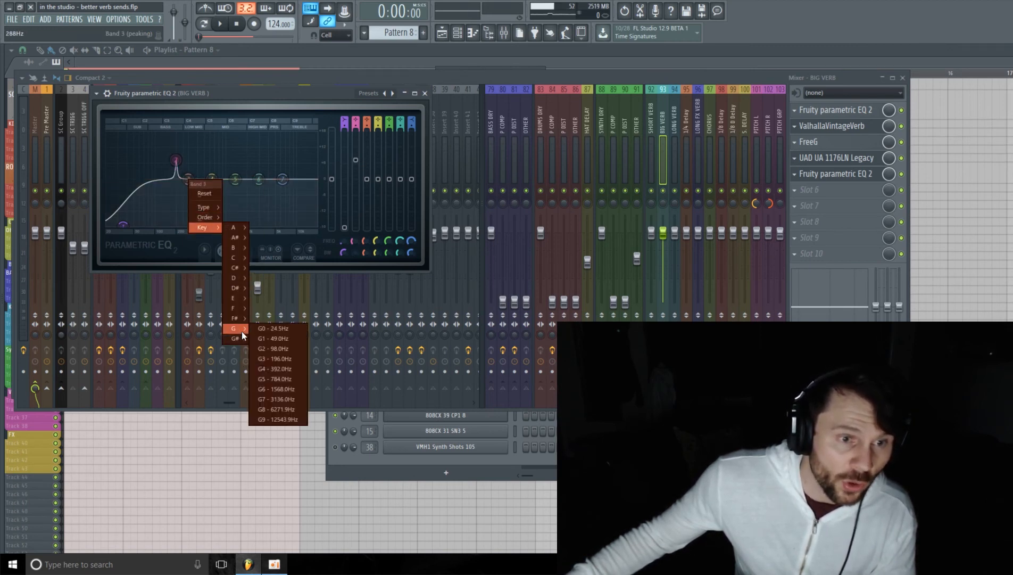
left_click(289, 368)
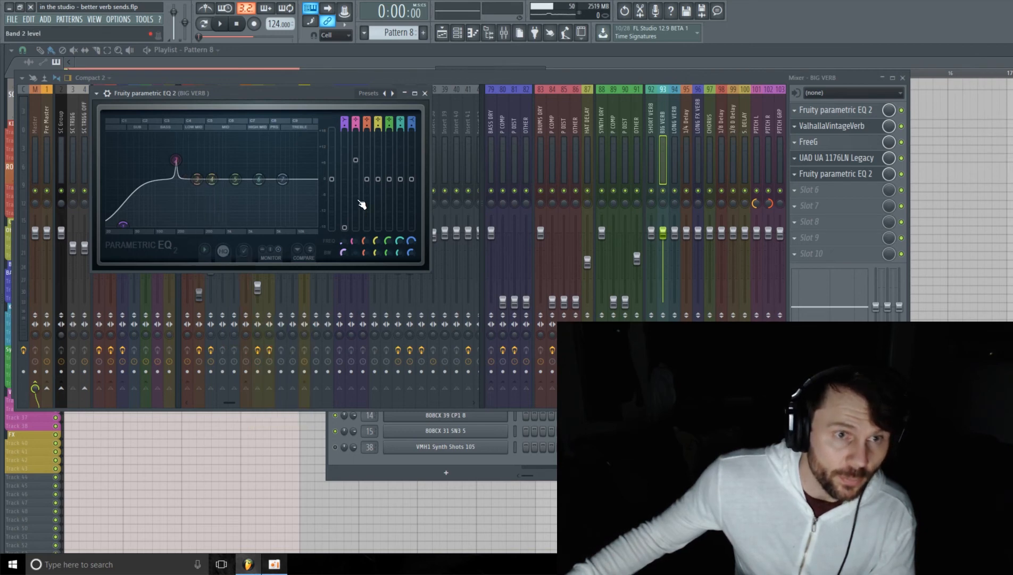
left_click_drag(366, 170, 367, 162)
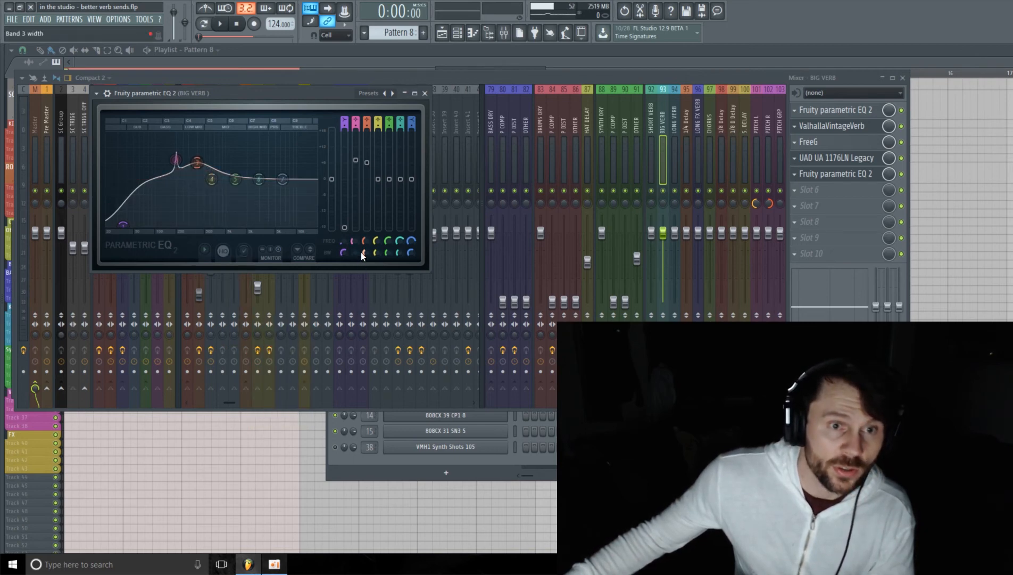
left_click_drag(365, 252, 365, 288)
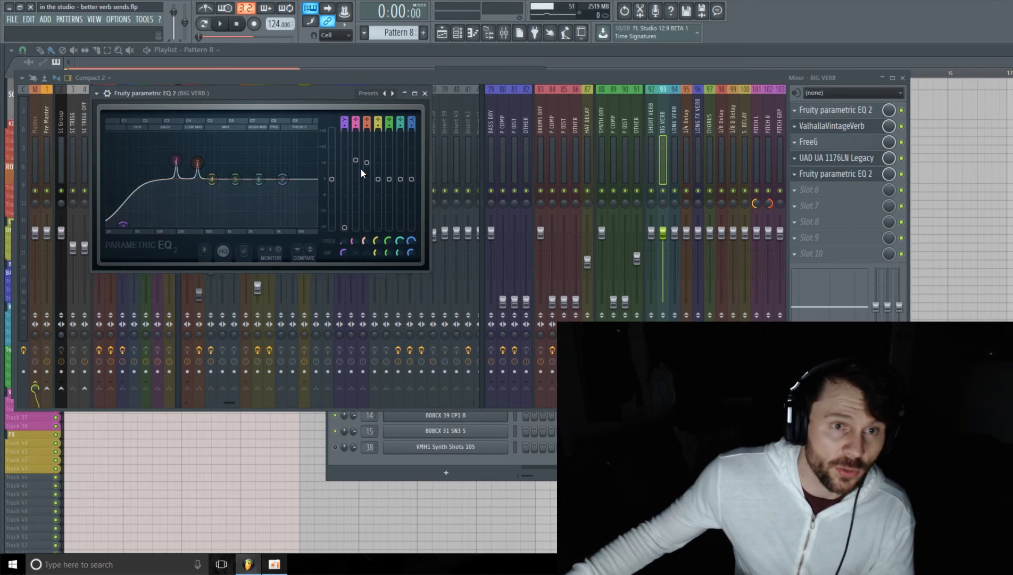
left_click_drag(366, 162, 356, 163)
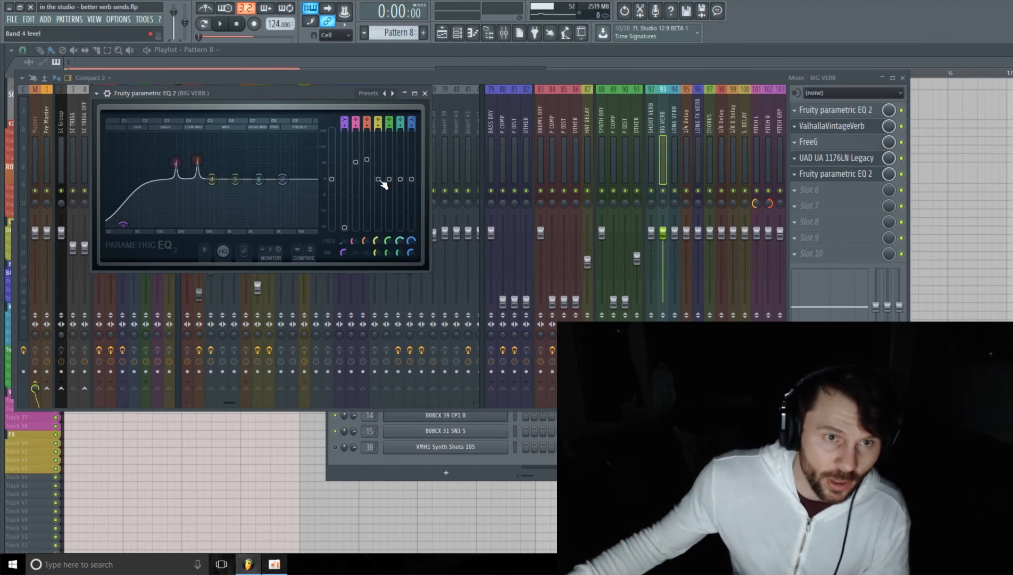
Tune EQ band 4 to G5 (784.0 Hz) and make it a very narrow boost level with bands 2 and 3.
right_click(212, 179)
mouse_move(235, 217)
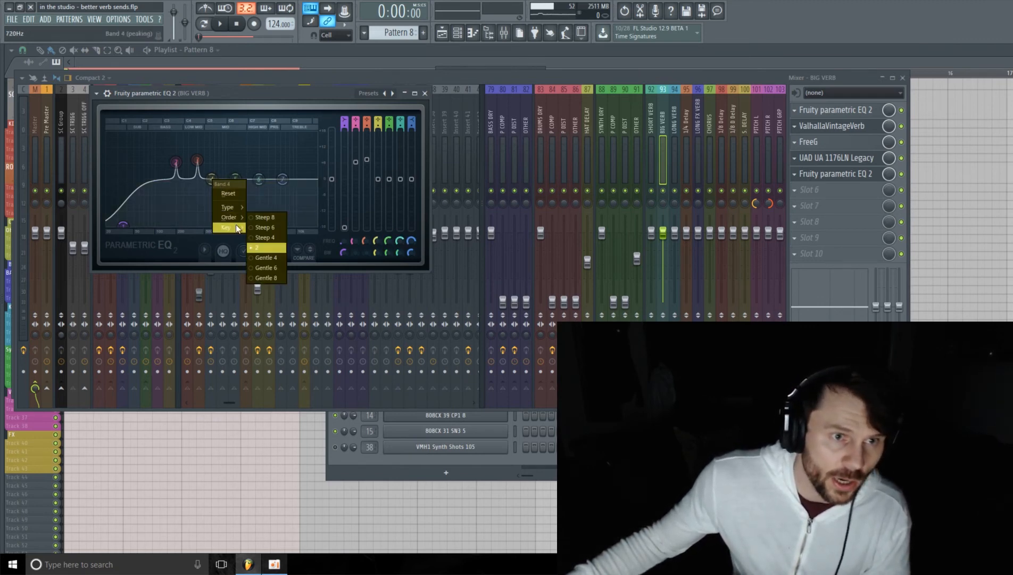
mouse_move(269, 327)
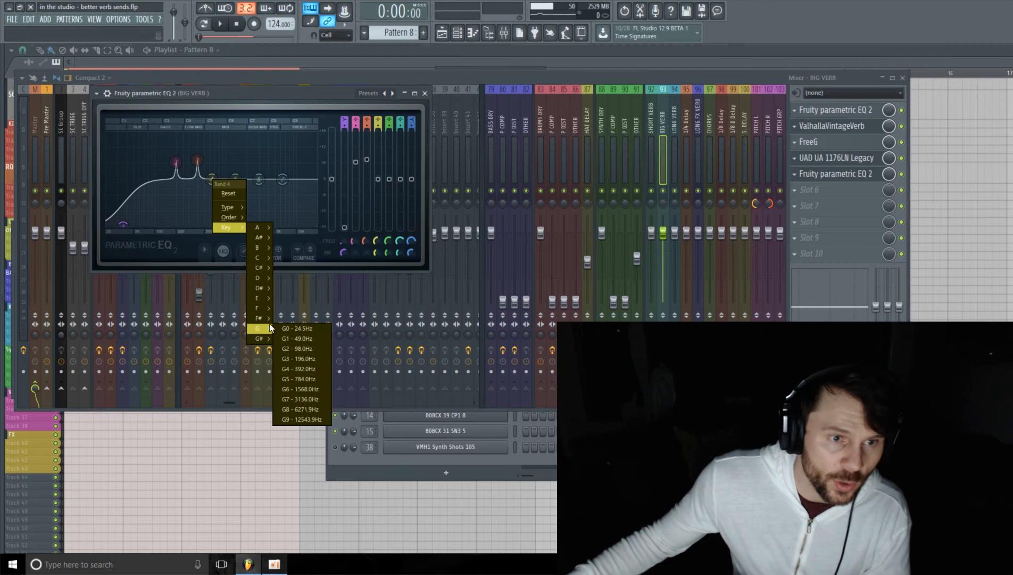
left_click(313, 378)
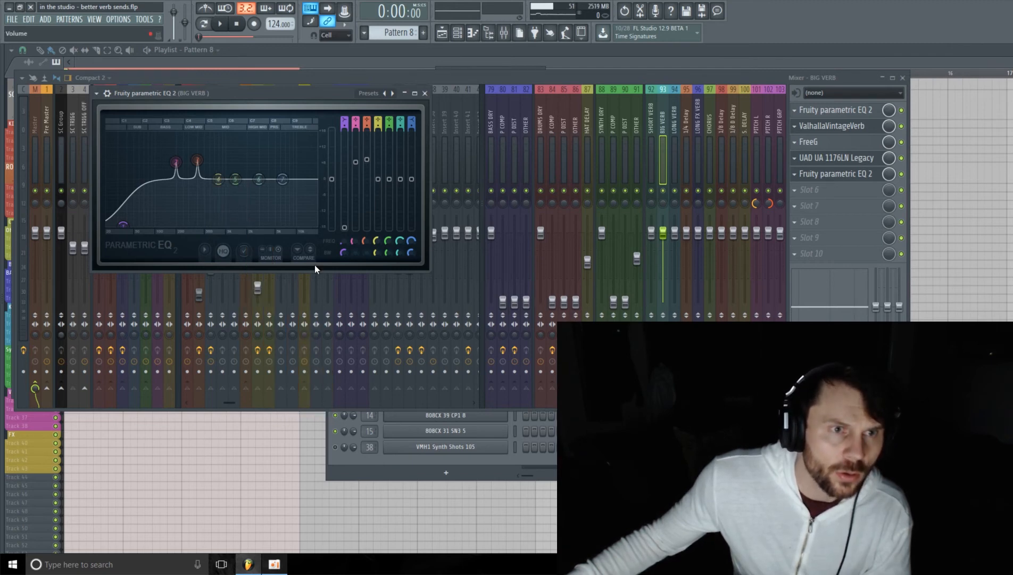
scroll(384, 174, "up", 5)
left_click_drag(376, 253, 377, 282)
left_click_drag(378, 160, 378, 161)
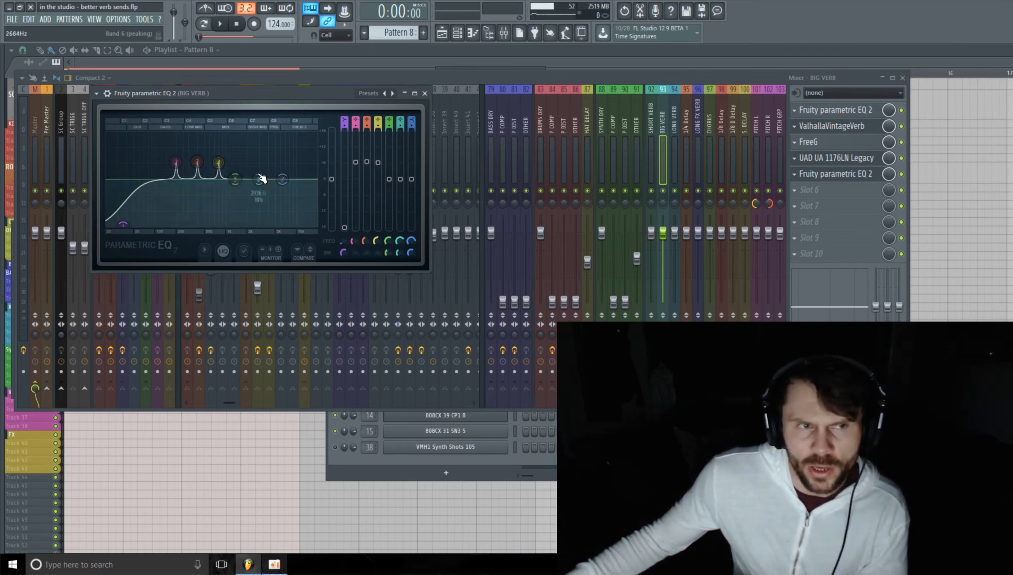
Tune EQ band 5 to G6 (1568.0 Hz), boost it to match the other peaks, and narrow its width to a sharp spike.
right_click(387, 239)
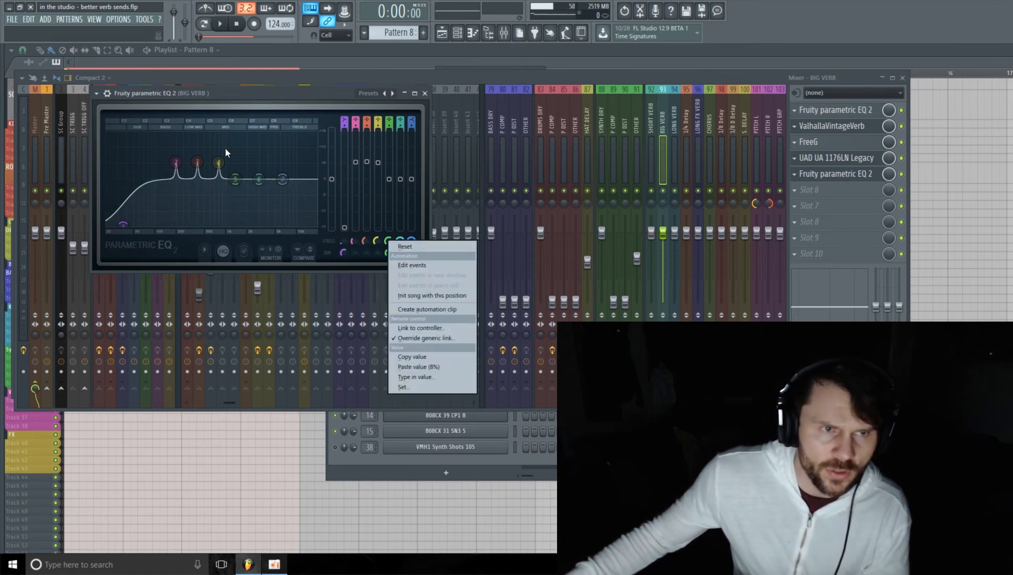
right_click(234, 178)
right_click(234, 178)
mouse_move(262, 228)
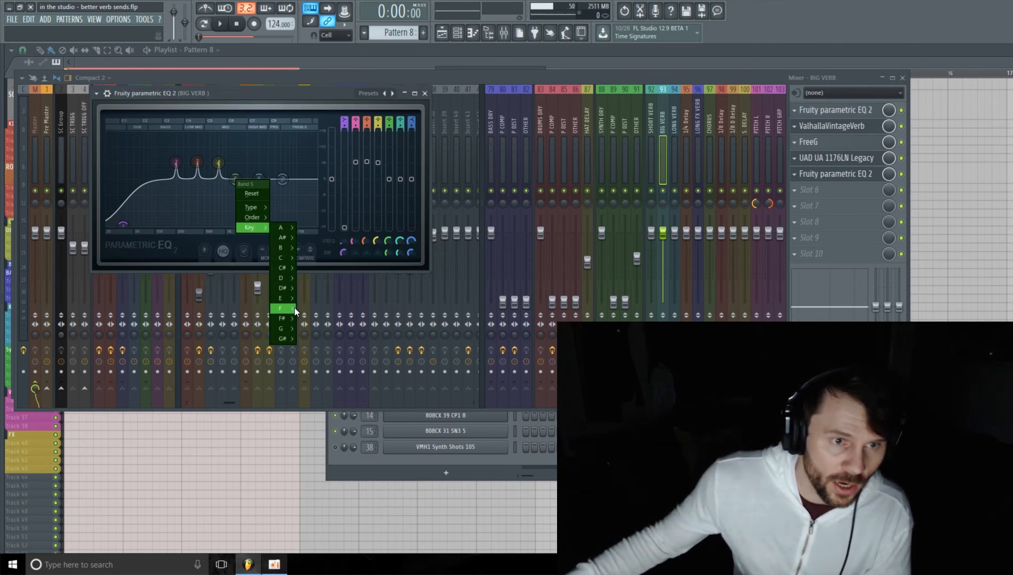
mouse_move(295, 326)
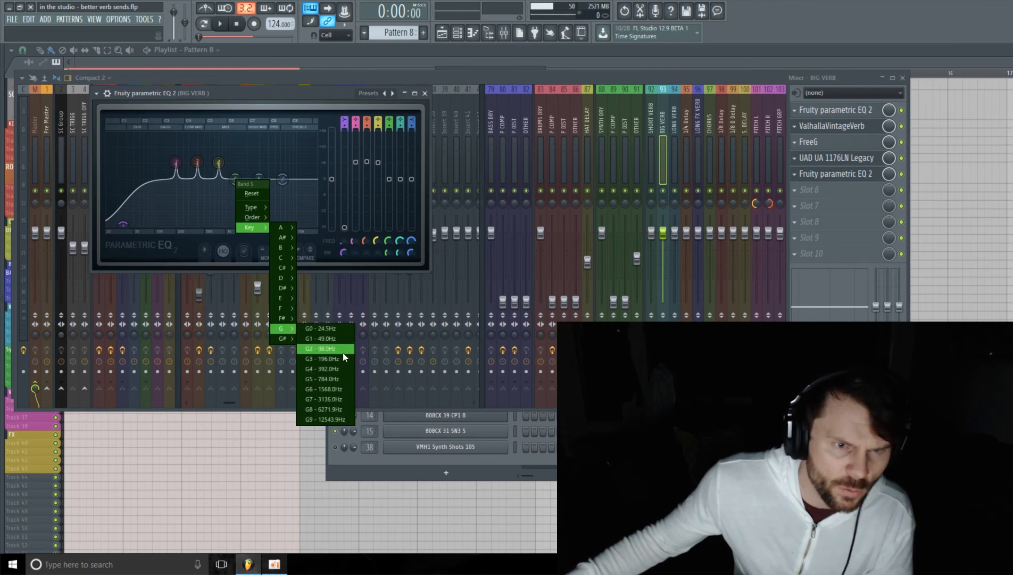
left_click(335, 388)
left_click_drag(389, 179, 389, 160)
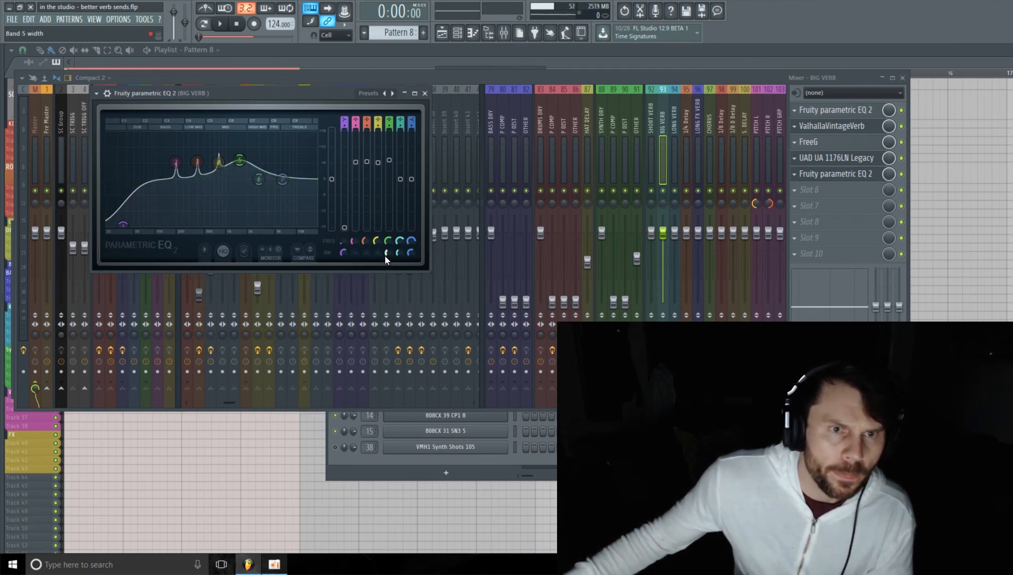
left_click_drag(387, 253, 388, 293)
Tune EQ band 6 to G7 (3136.0 Hz), boost it about 7 dB, and narrow its width to 0%.
right_click(259, 180)
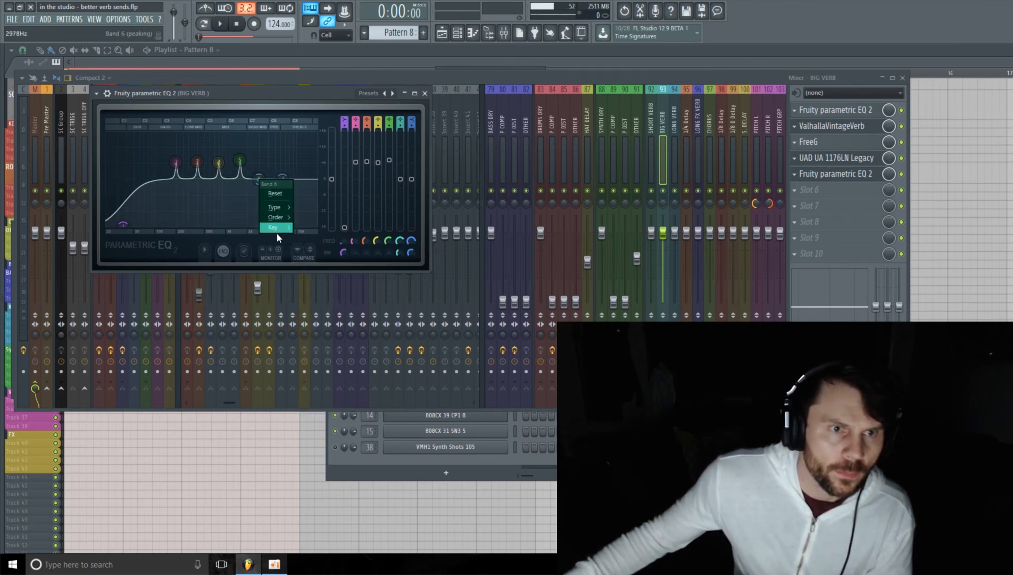
mouse_move(314, 330)
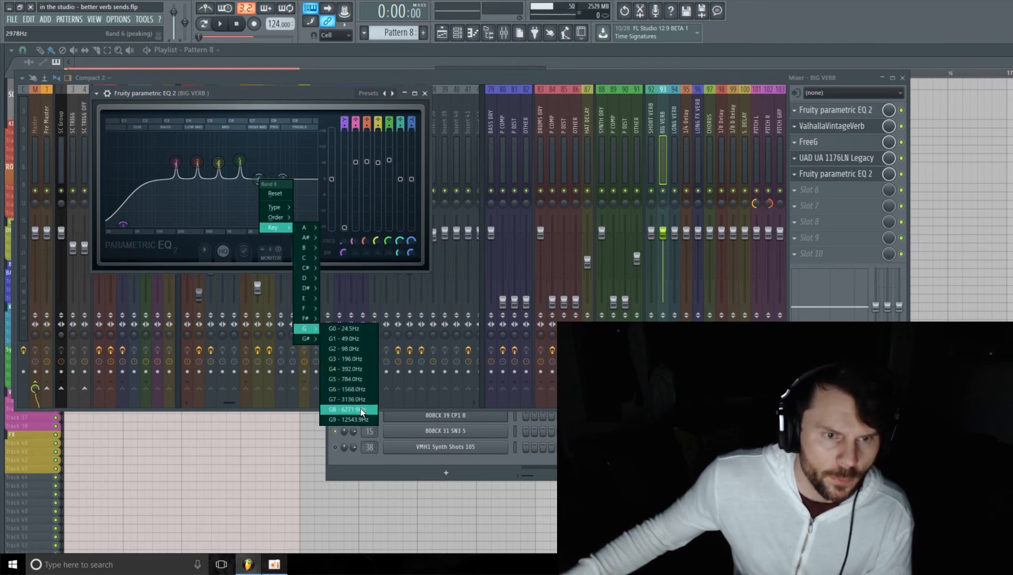
left_click(354, 399)
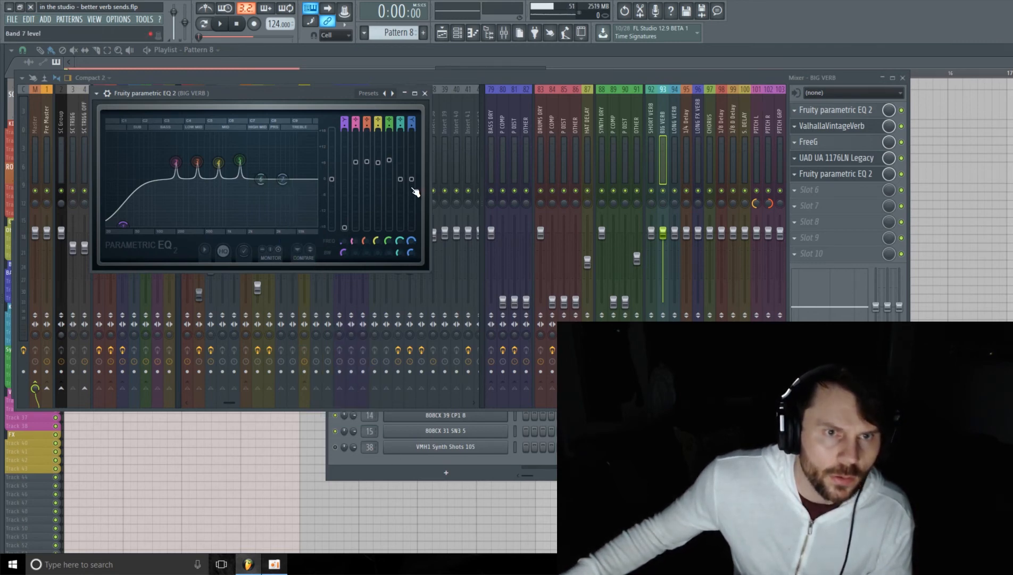
left_click_drag(400, 180, 400, 163)
left_click_drag(400, 251, 400, 276)
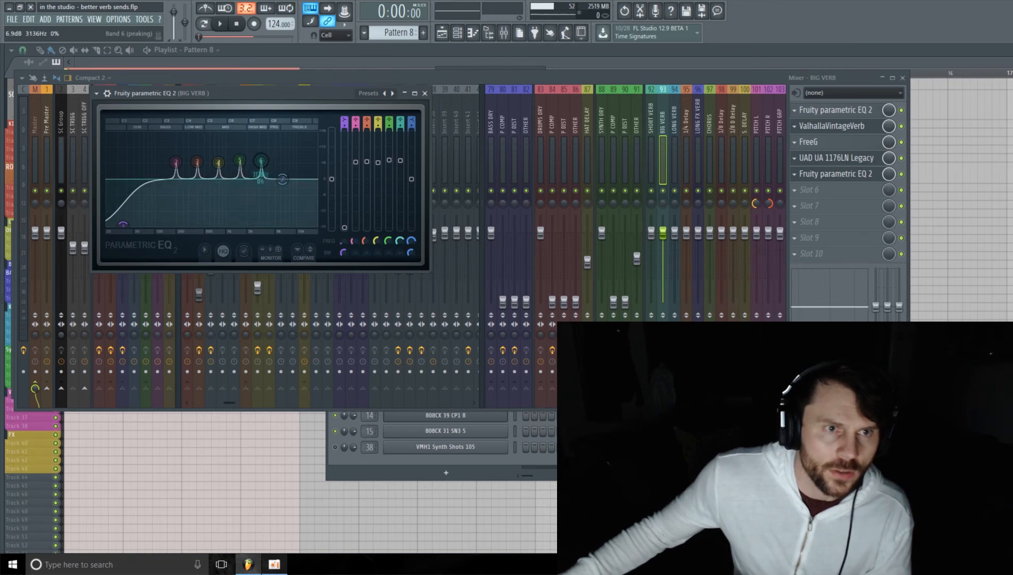
left_click_drag(400, 163, 400, 161)
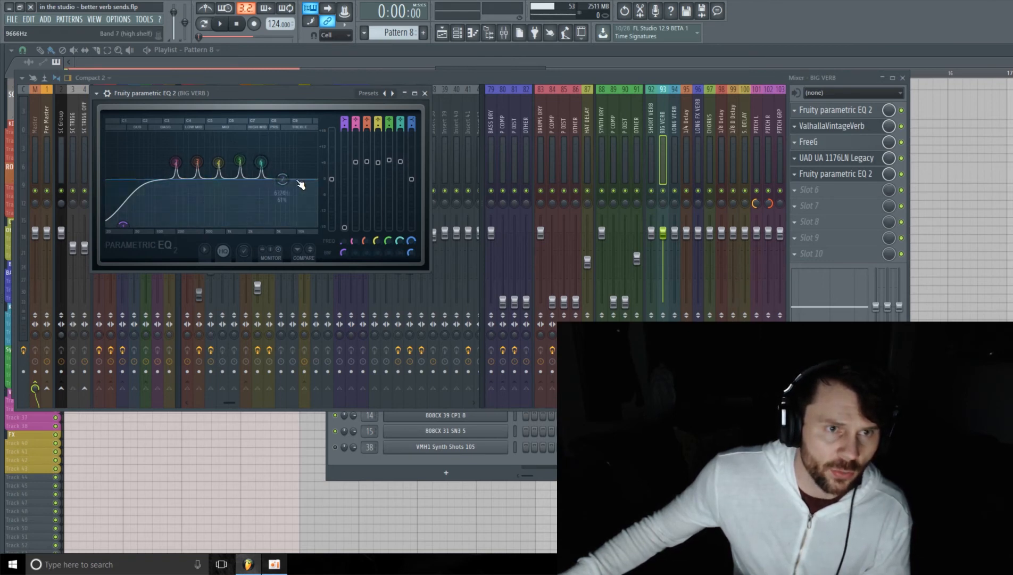
Tune EQ band 7 to G8 (6271.9 Hz), change its type to Peaking, and give it a slightly smaller, very narrow boost.
right_click(412, 180)
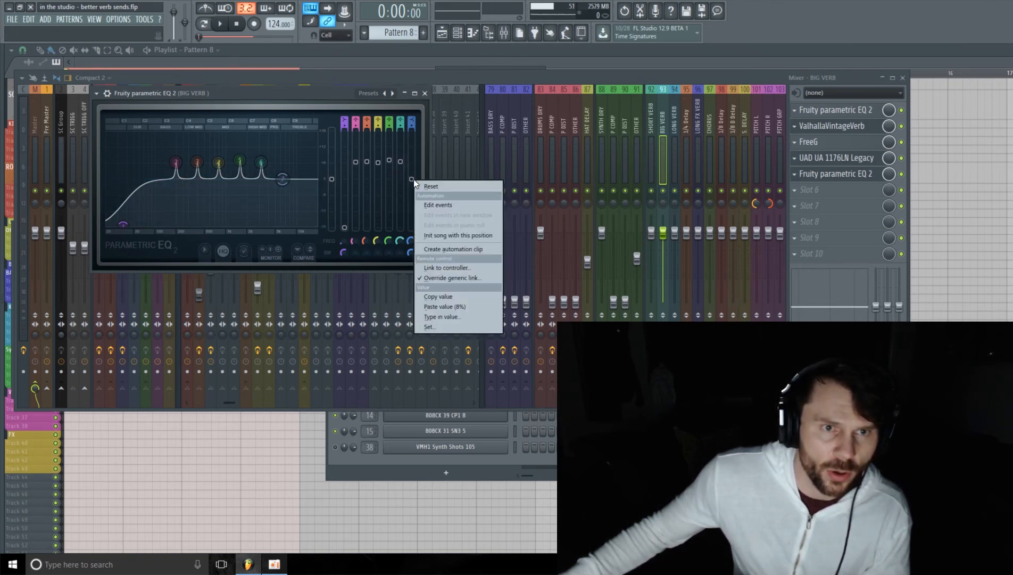
right_click(286, 181)
mouse_move(299, 229)
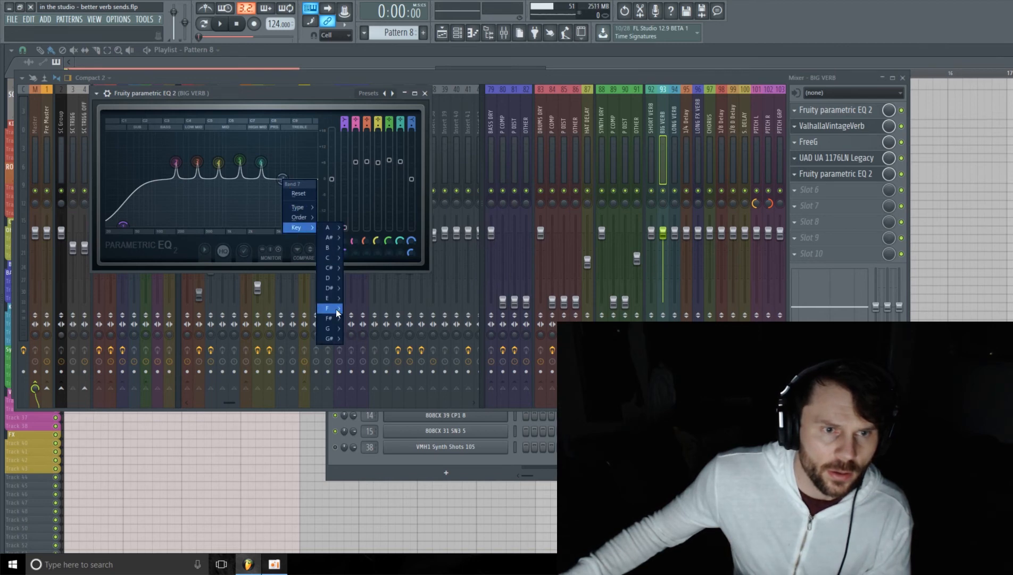
mouse_move(338, 328)
left_click(382, 409)
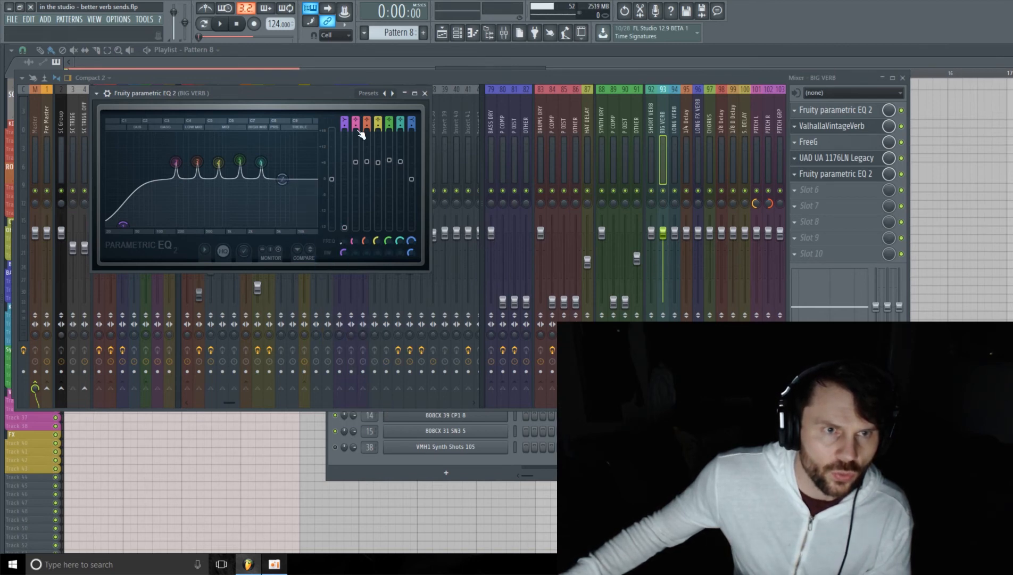
left_click_drag(417, 180, 414, 166)
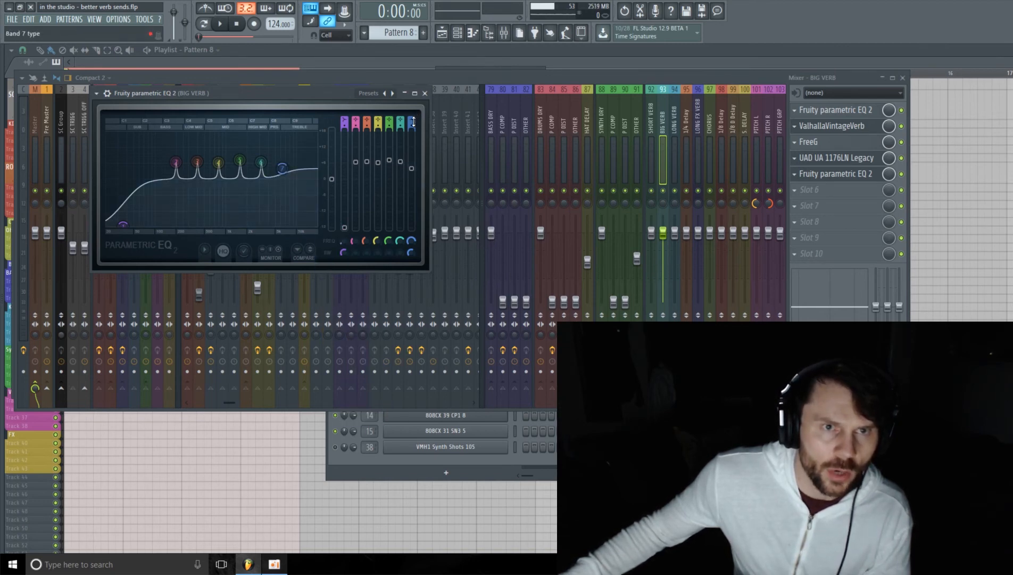
scroll(412, 123, "down", 2)
scroll(412, 122, "up", 1)
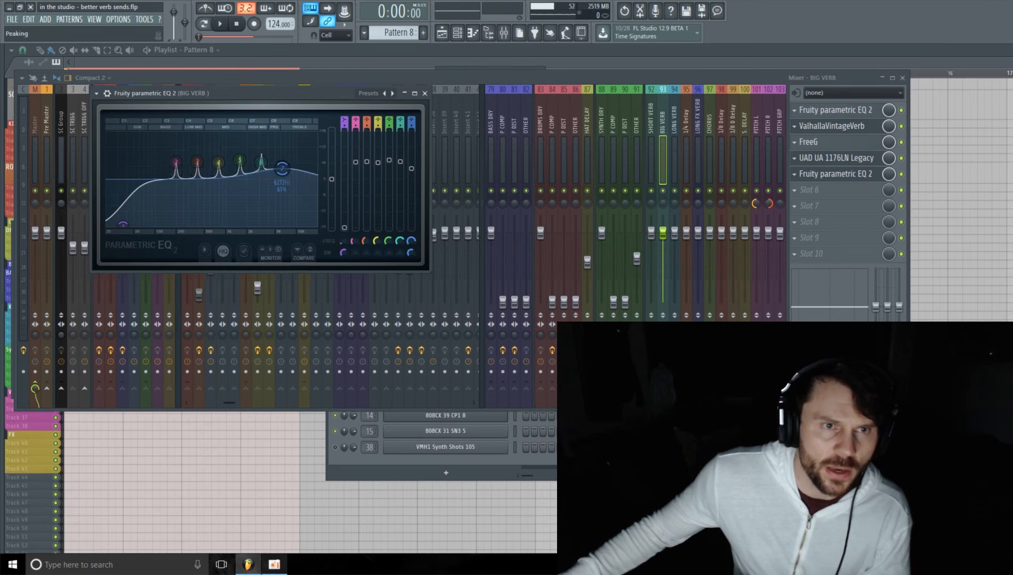
left_click_drag(411, 253, 412, 282)
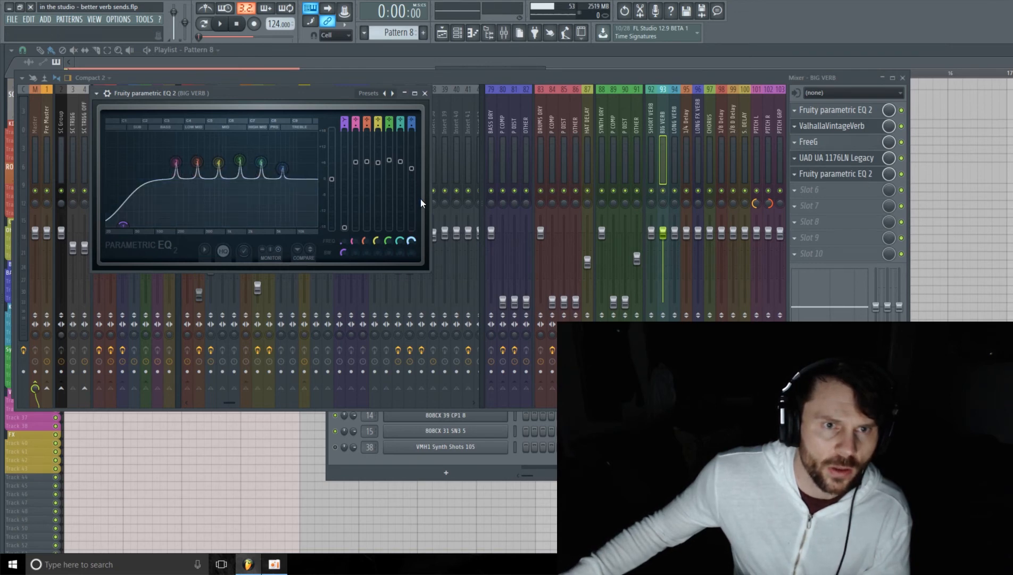
Boost EQ band 7 to about 6.4 dB and compare the playing pattern with the final EQ bypassed and enabled.
left_click_drag(411, 168, 412, 159)
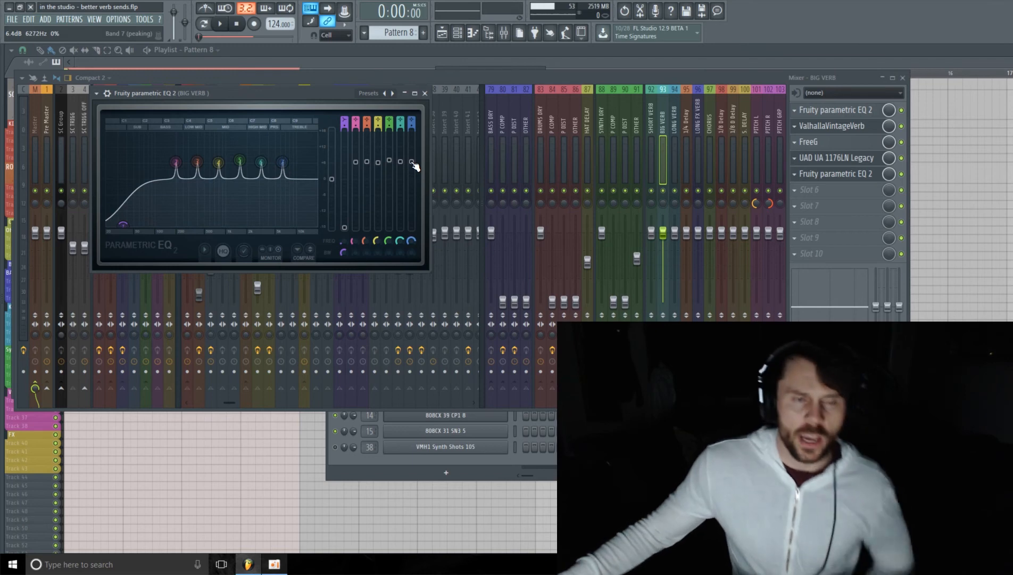
left_click(902, 175)
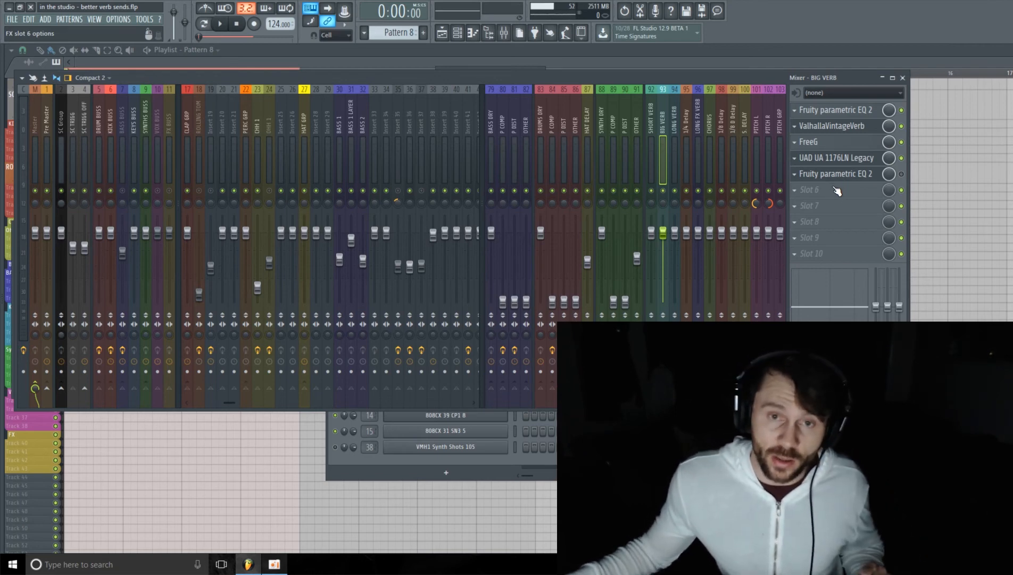
key("space")
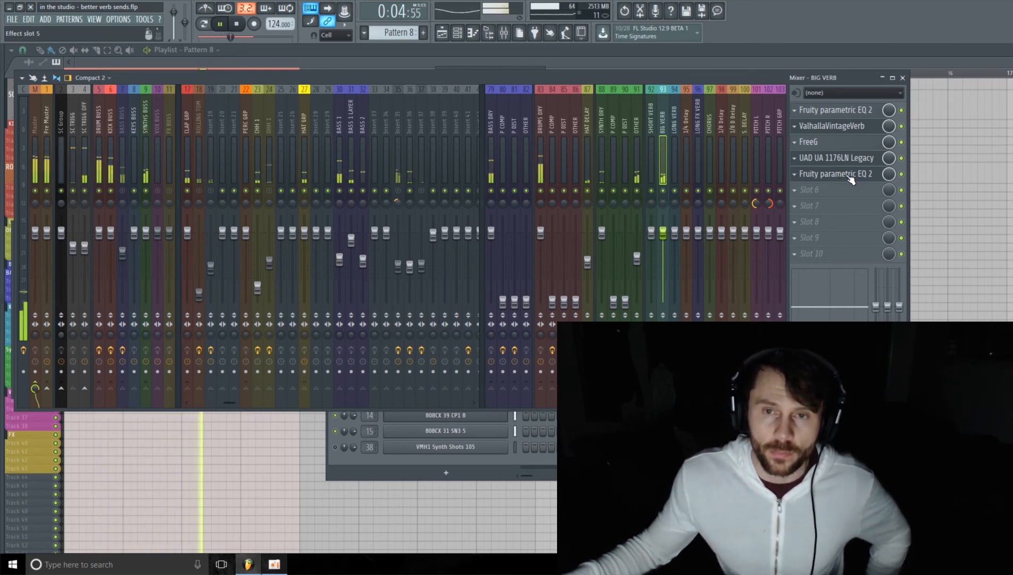
left_click(902, 174)
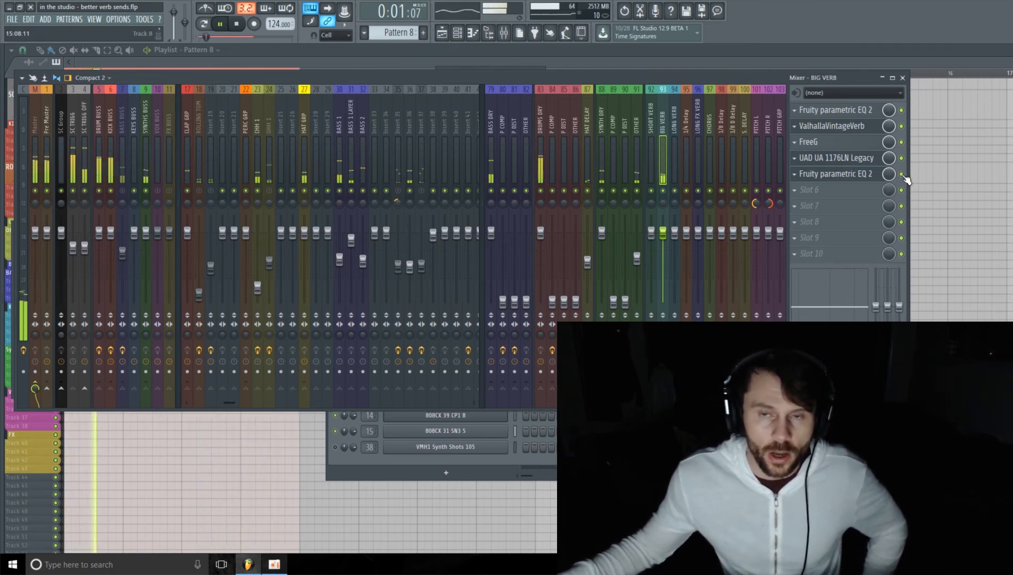
left_click(901, 174)
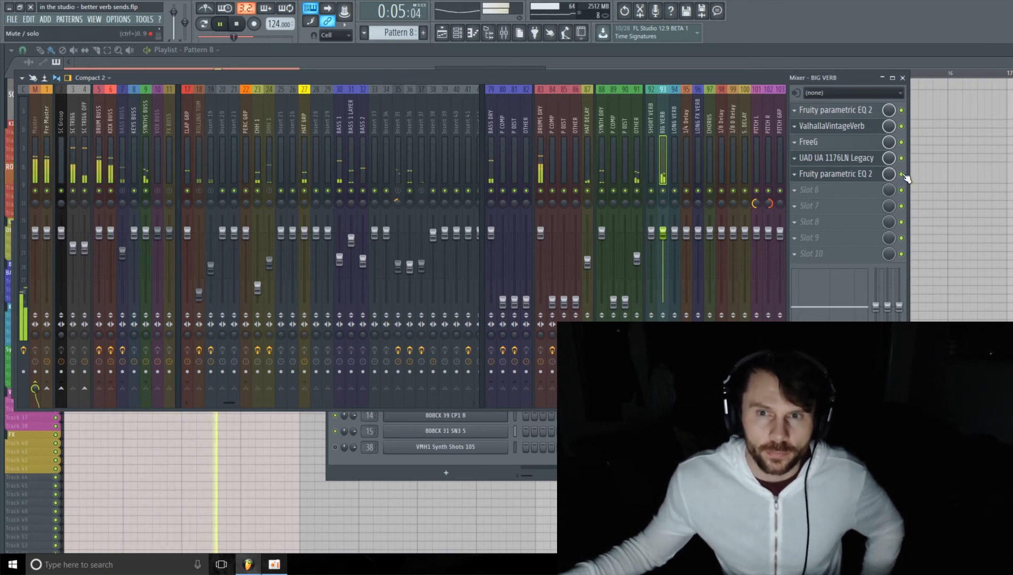
left_click(862, 174)
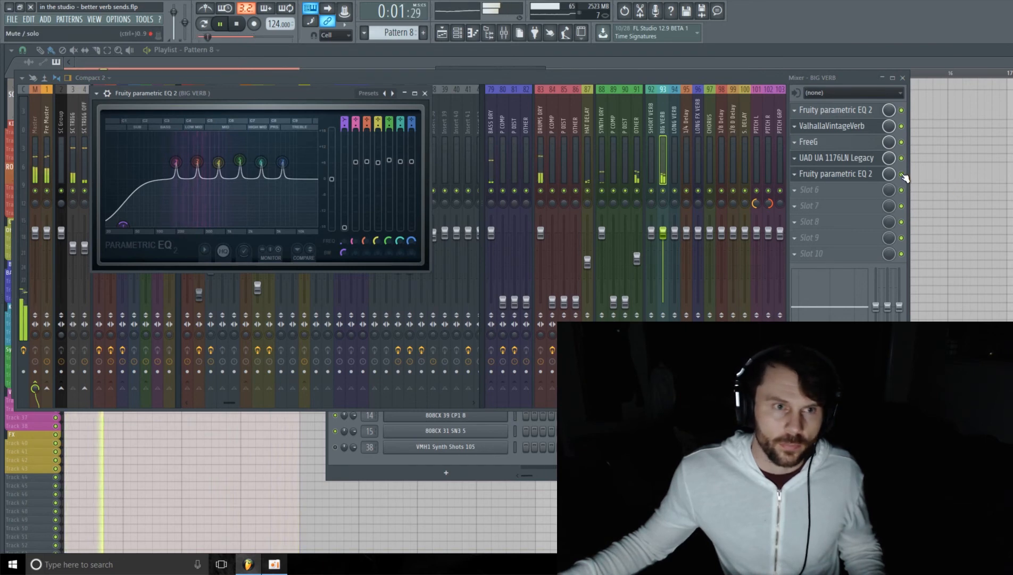
Open the Kontakt 5 channel from the channel rack and raise Monark's filter cutoff to 28 during playback.
left_click(447, 455)
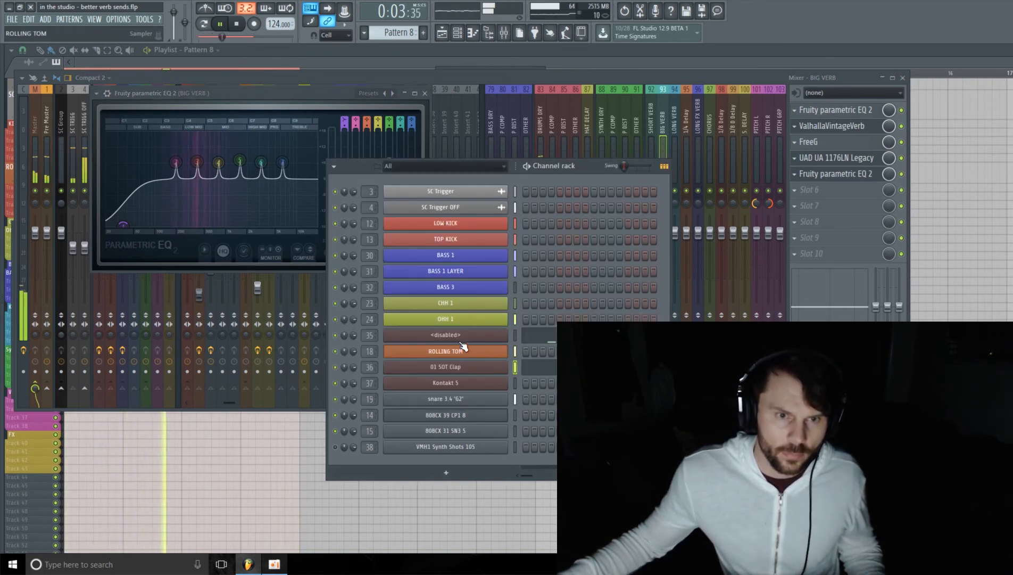
left_click(453, 383)
left_click_drag(441, 240, 445, 227)
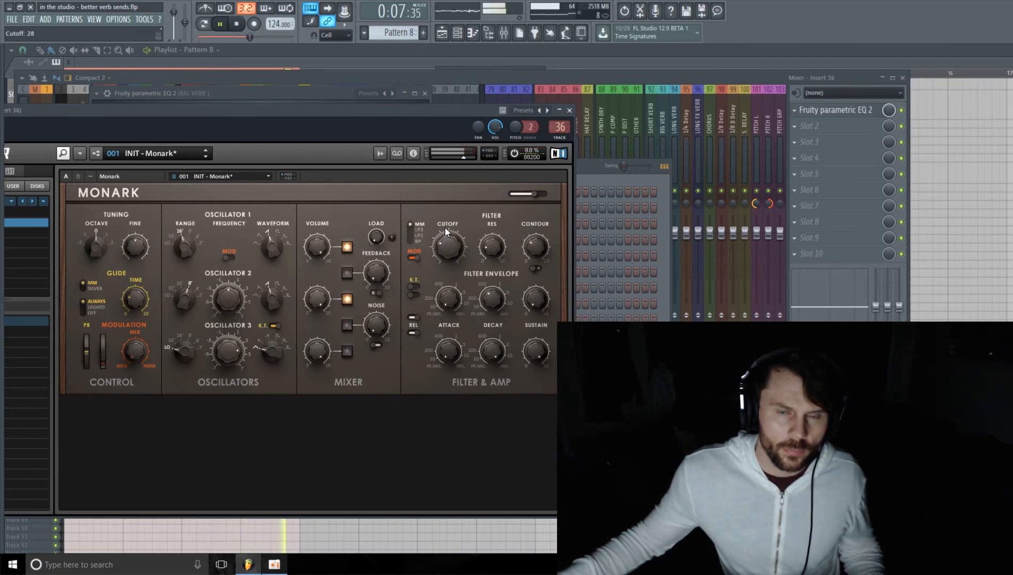
Select the BIG VERB mixer track, compare the sound with its final EQ bypassed and enabled, and stop playback.
left_click(705, 85)
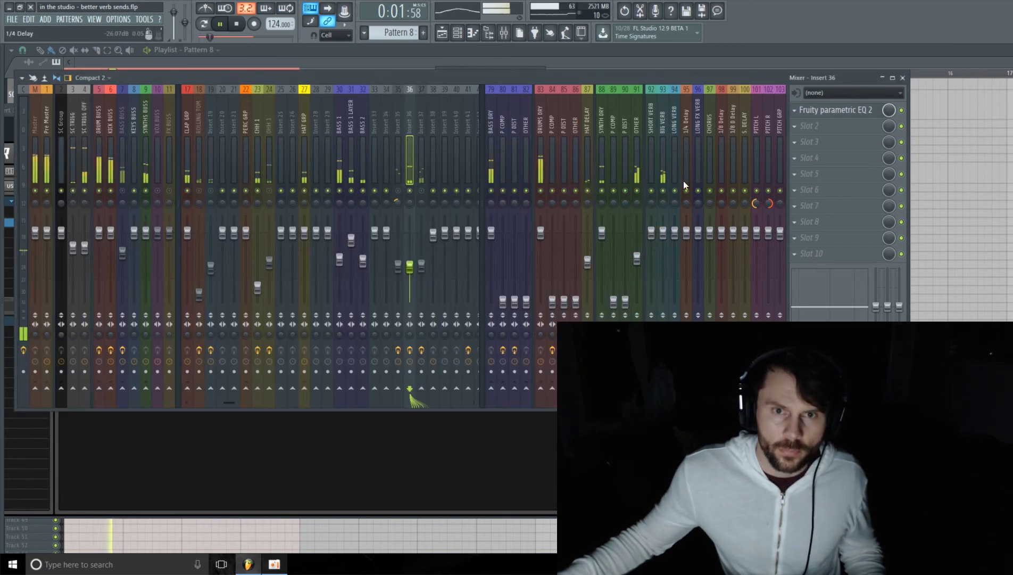
left_click(662, 124)
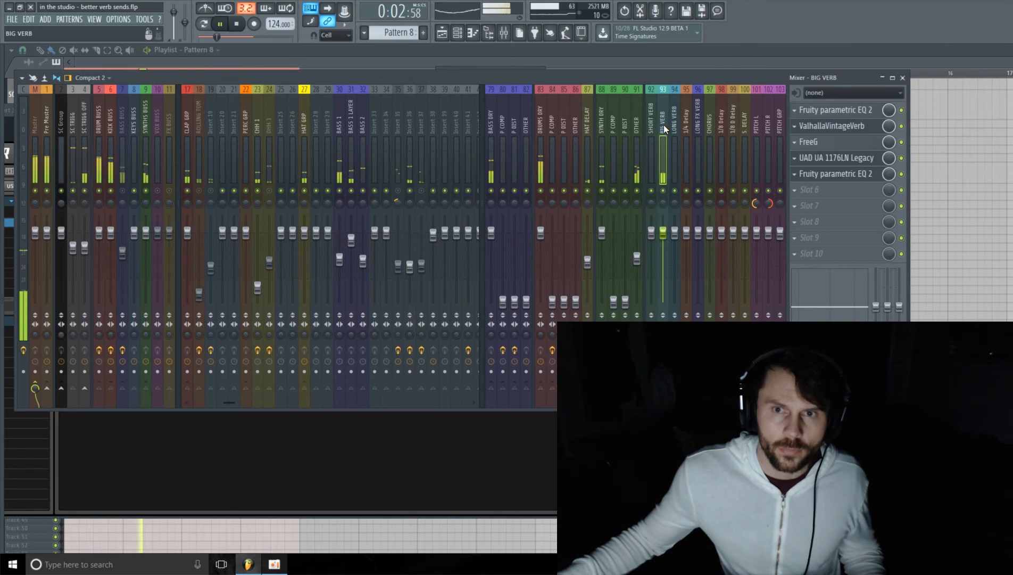
left_click(901, 174)
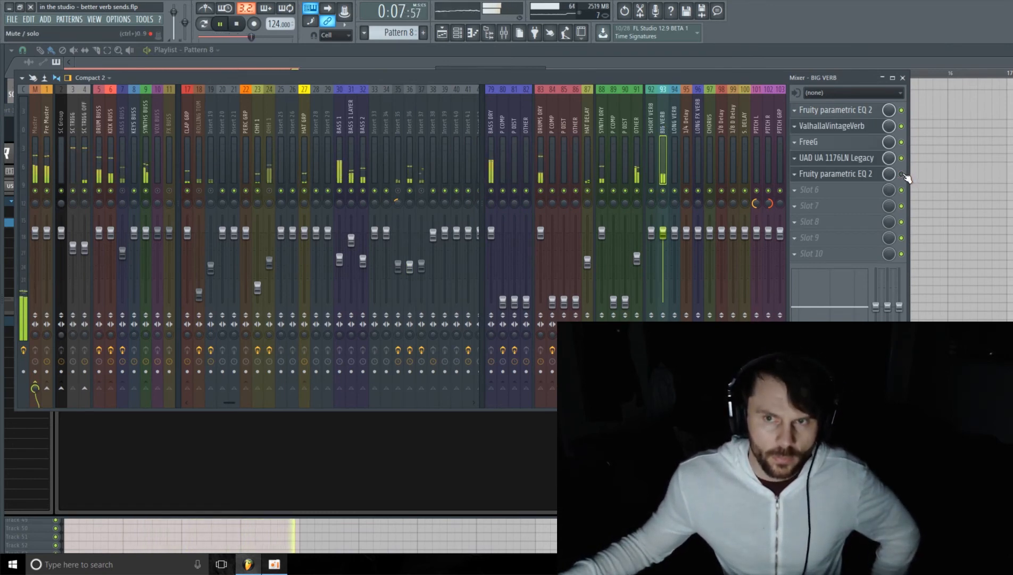
left_click(901, 174)
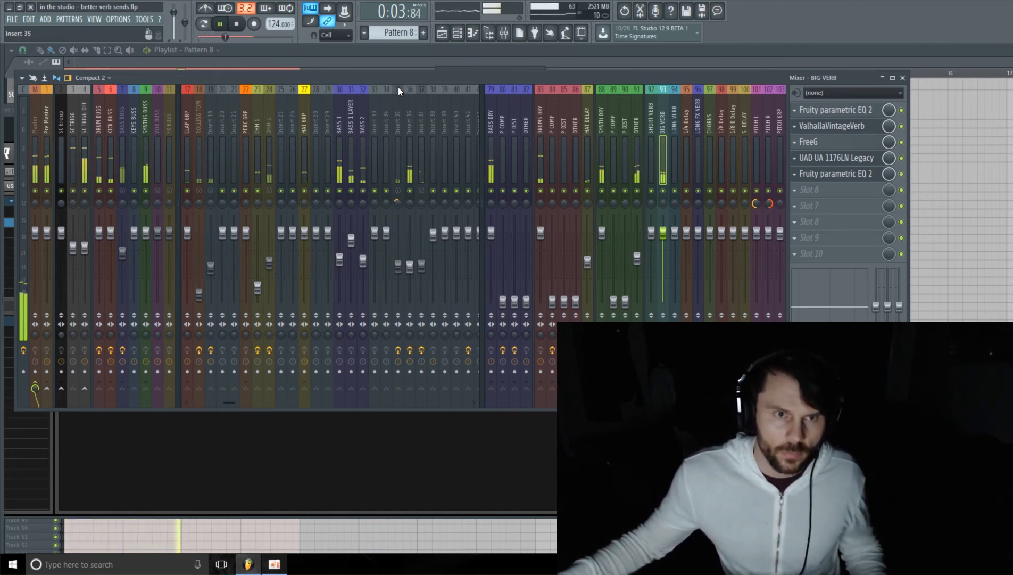
left_click(239, 27)
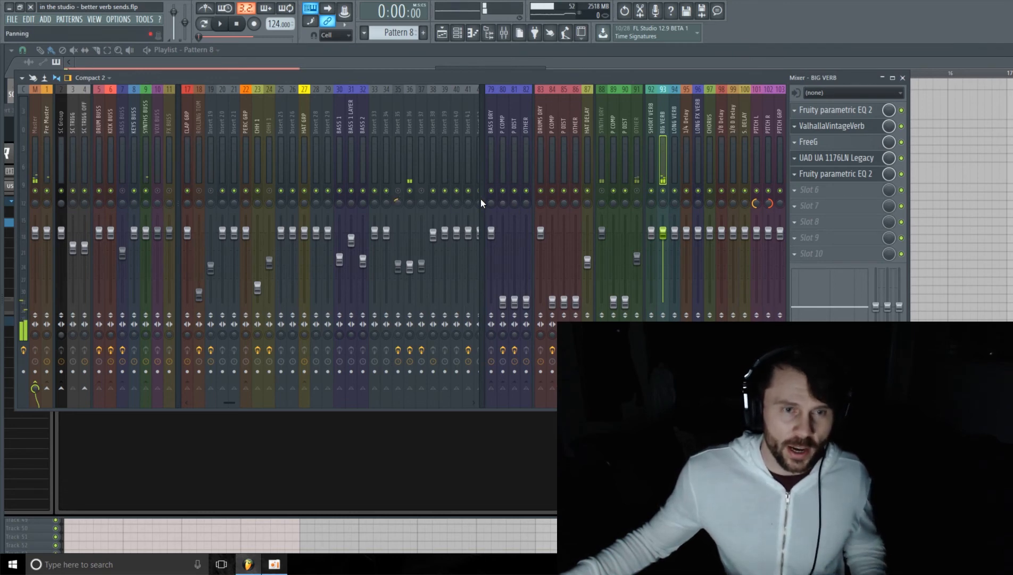
Play the pattern with the dry synth muted and compare the reverb with and without its final EQ.
key("space")
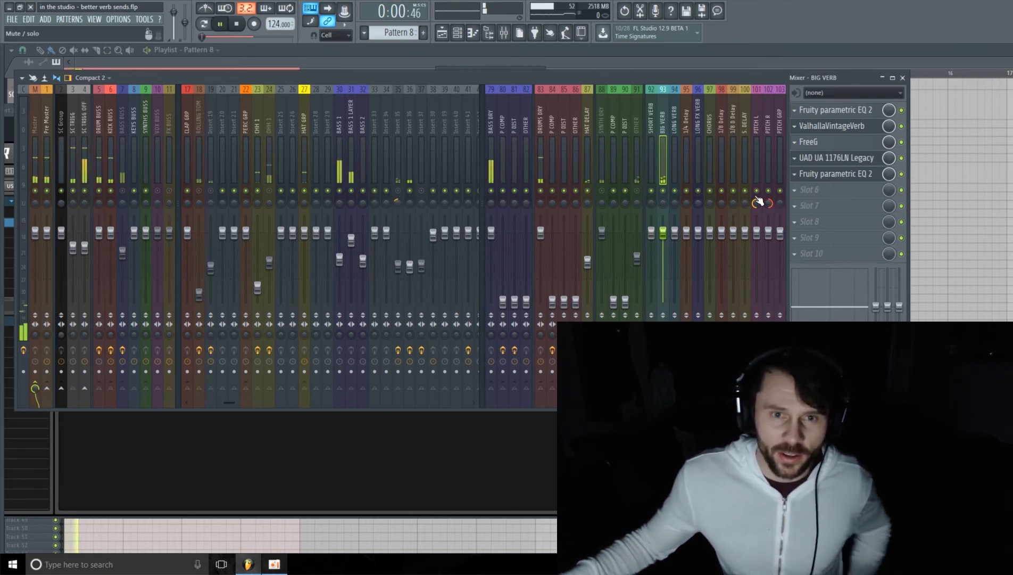
left_click(901, 175)
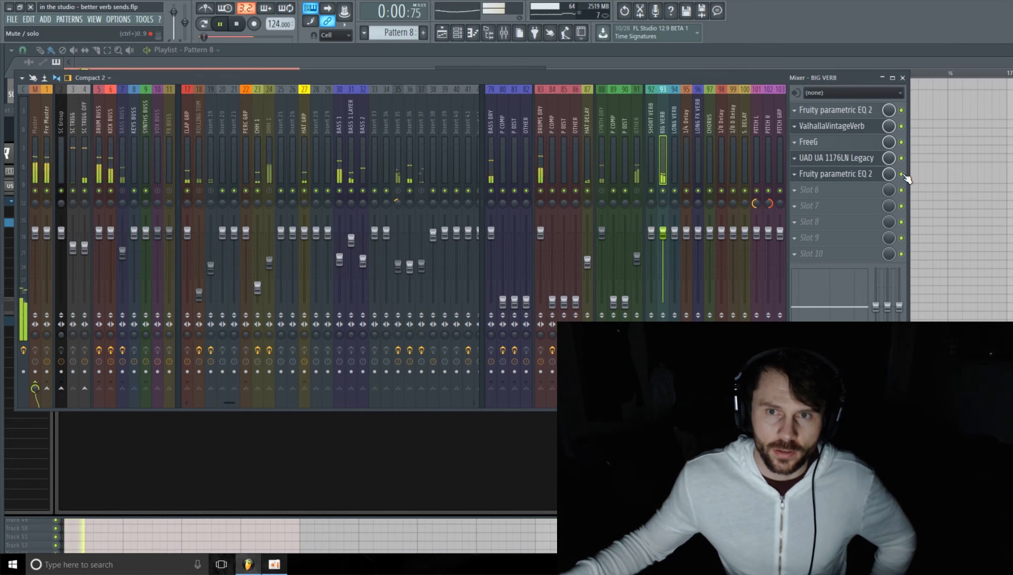
left_click(902, 175)
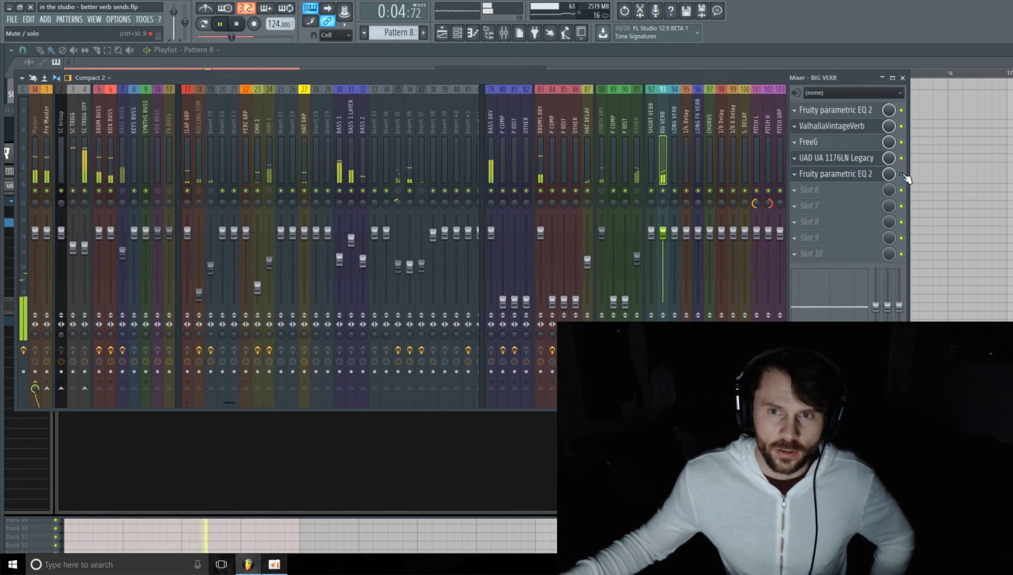
left_click(901, 175)
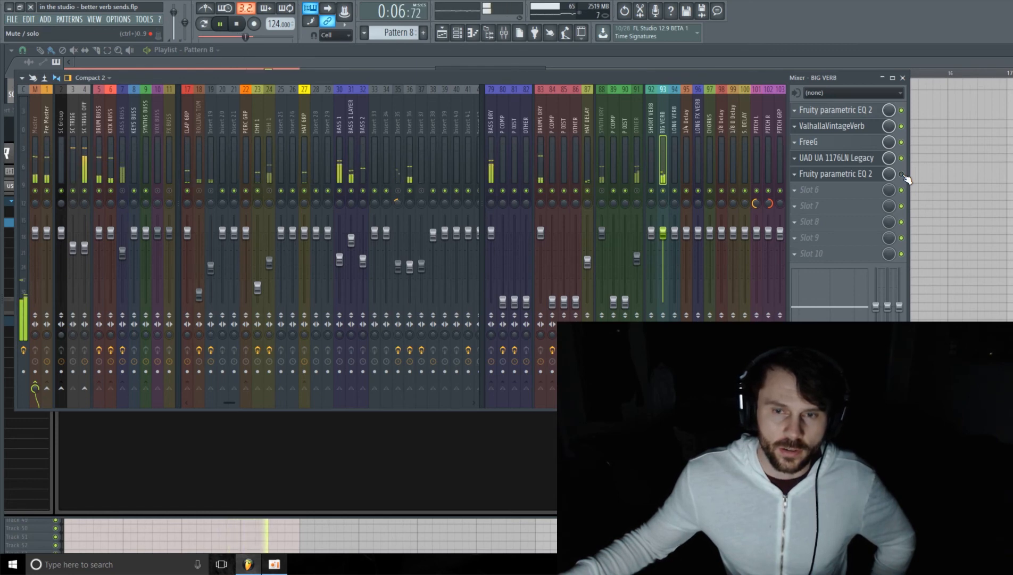
left_click(239, 26)
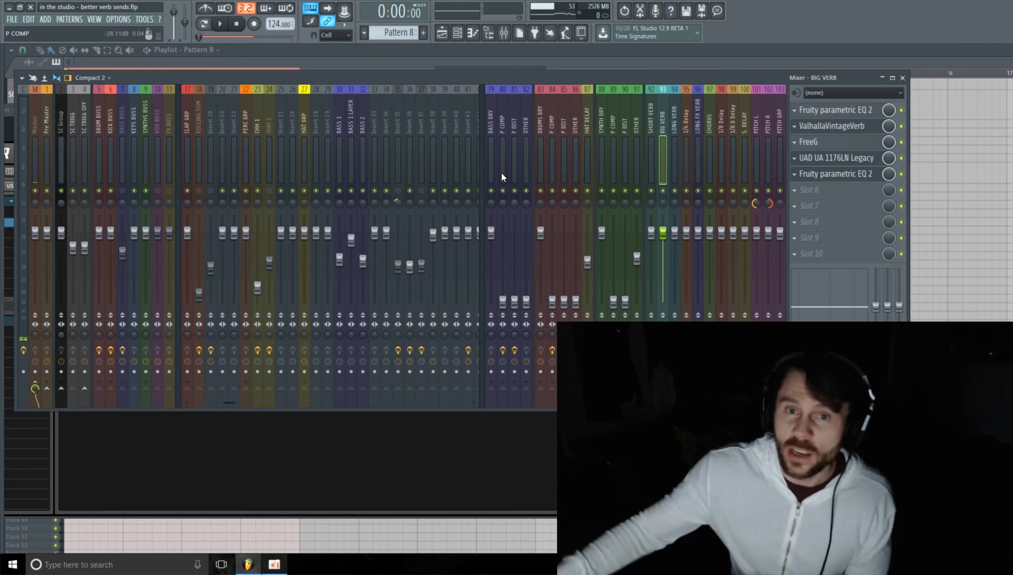
Examine the G-note boosts in BIG VERB's final Fruity parametric EQ 2 and close it.
left_click(839, 180)
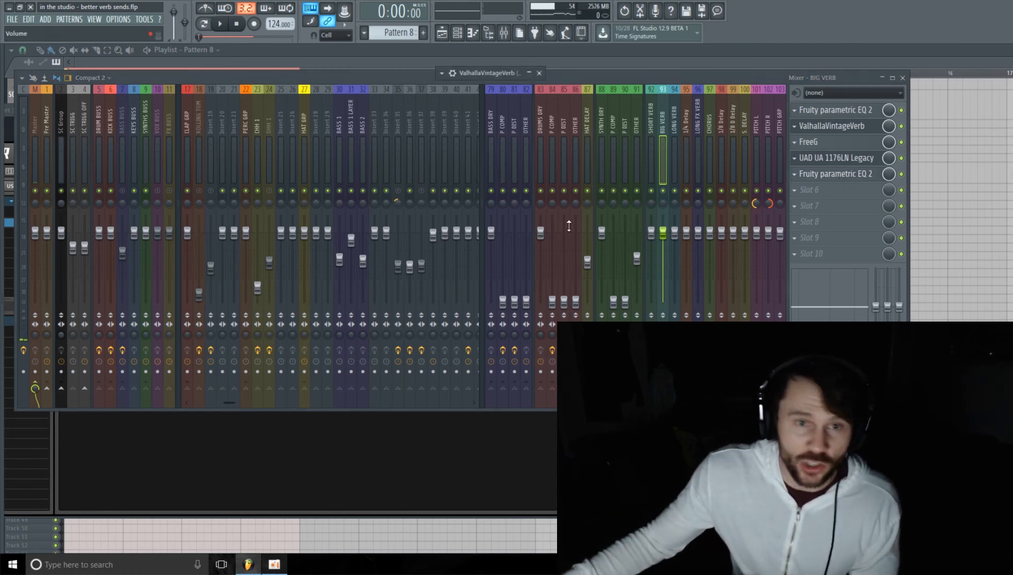
left_click(833, 178)
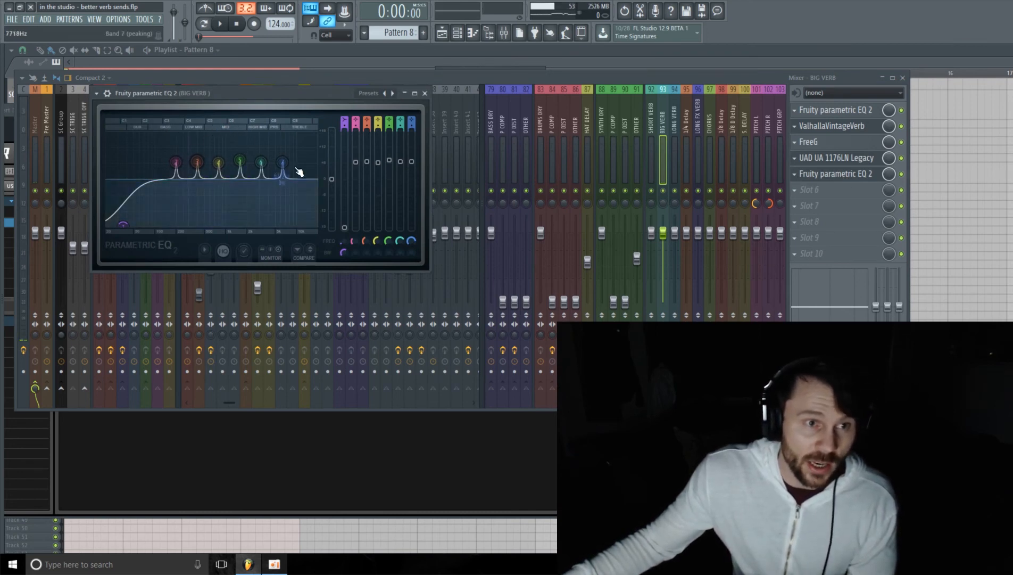
left_click(425, 93)
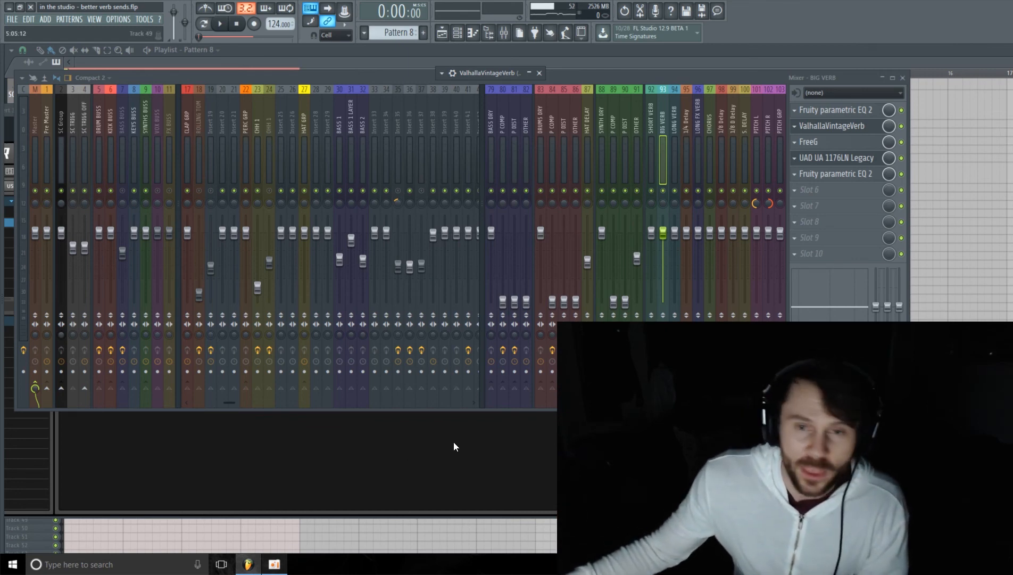
Load Kickstart into effect slot 10 of BIG VERB, audition it with the pattern playing, and close its window.
left_click(831, 254)
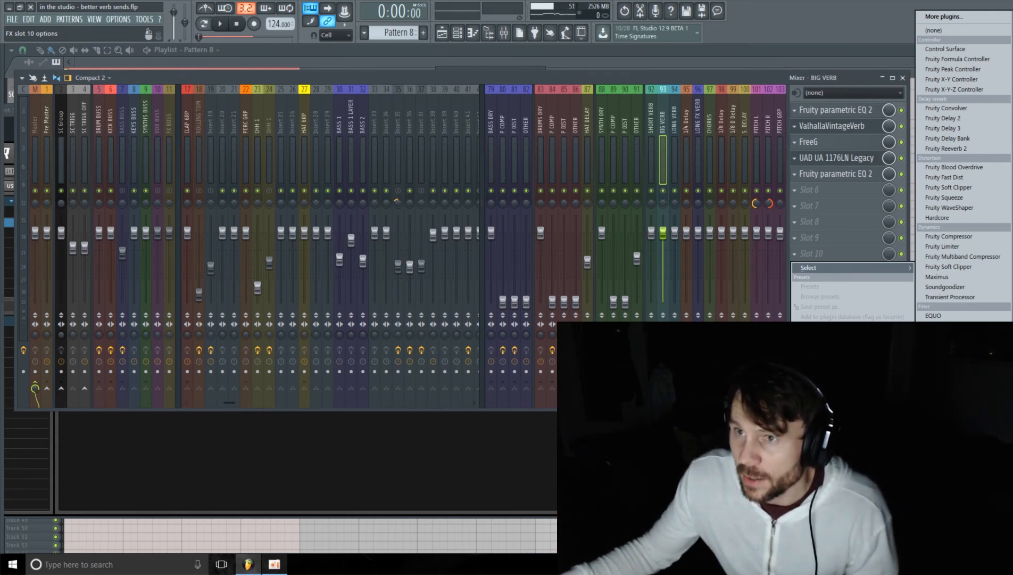
left_click(939, 437)
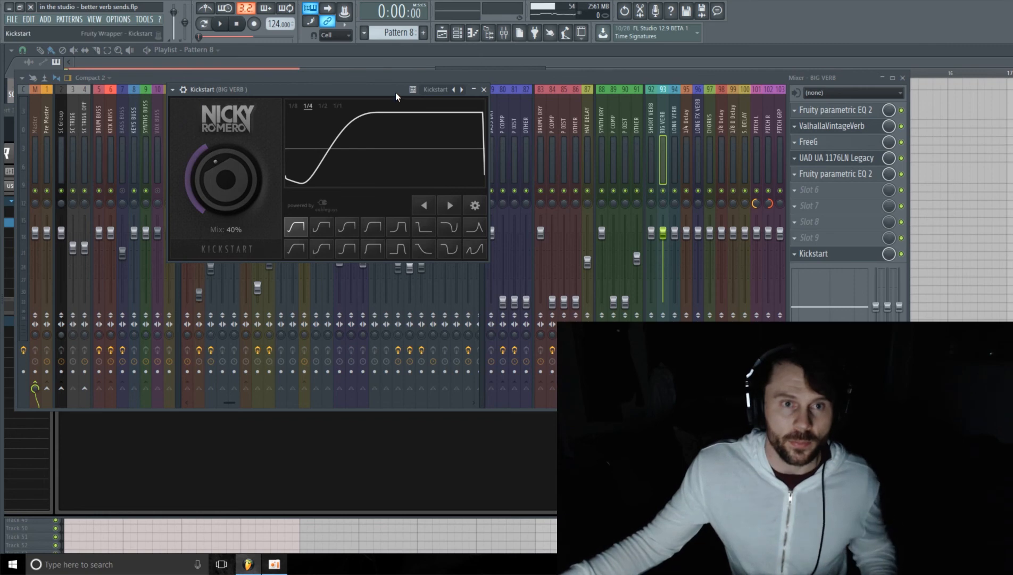
left_click_drag(395, 93, 344, 91)
key("space")
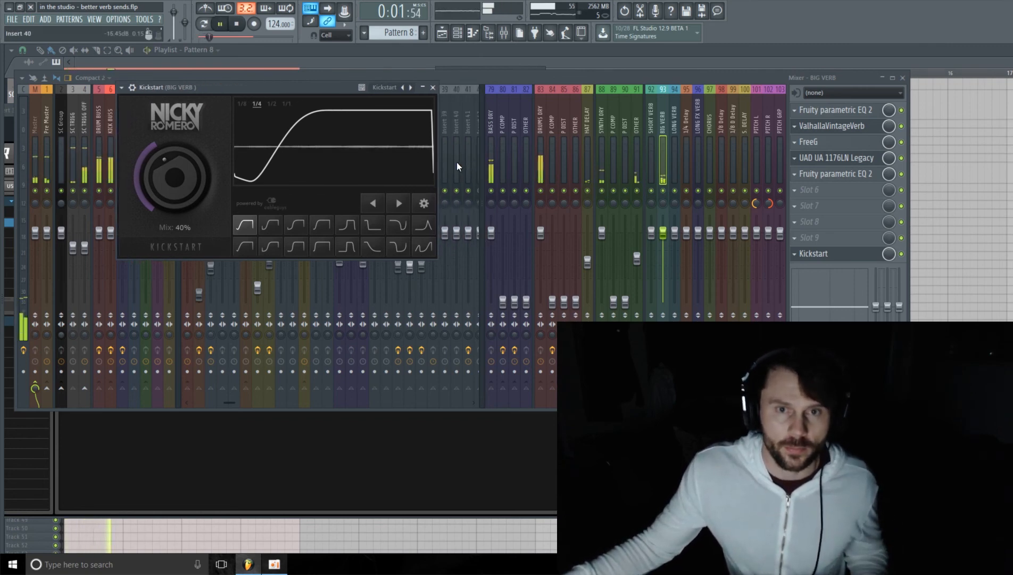
left_click(433, 87)
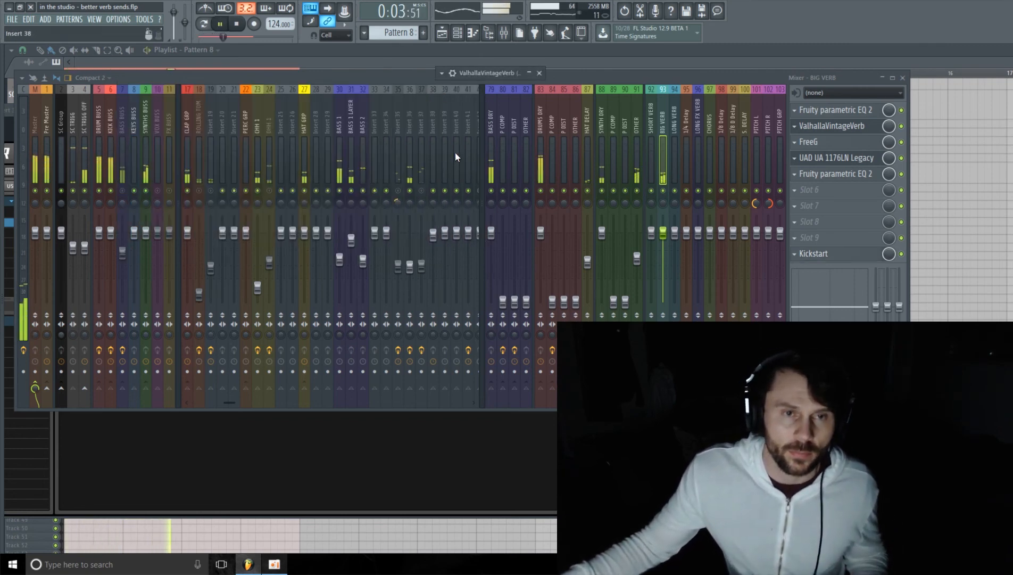
Select mixer Insert 36, lower Monark's filter cutoff to 20 while listening to the reverb, and stop playback.
left_click(409, 123)
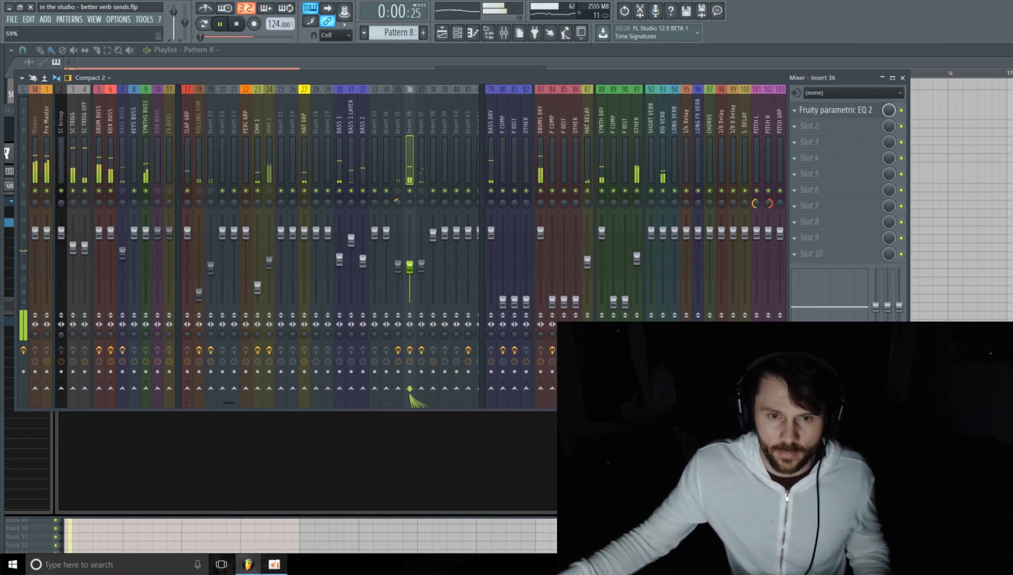
left_click(518, 436)
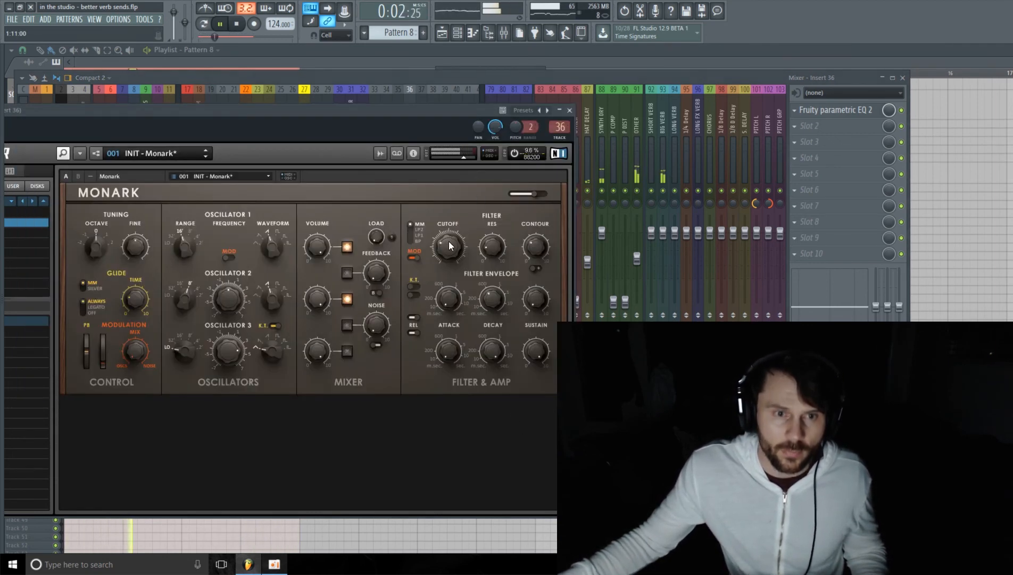
left_click_drag(448, 242, 454, 257)
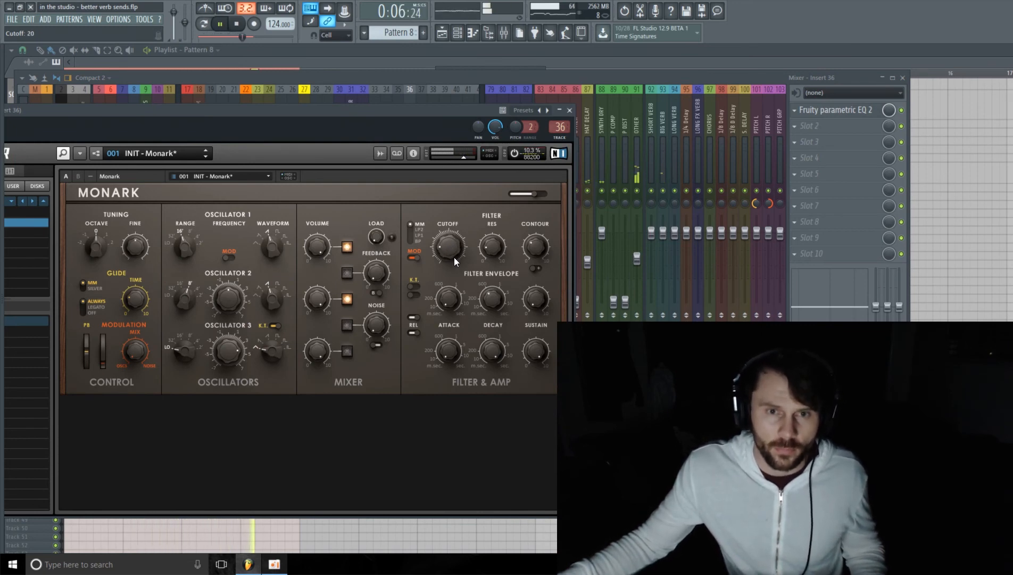
mouse_move(663, 392)
left_mouse_down()
mouse_move(662, 327)
mouse_move(663, 375)
left_mouse_up()
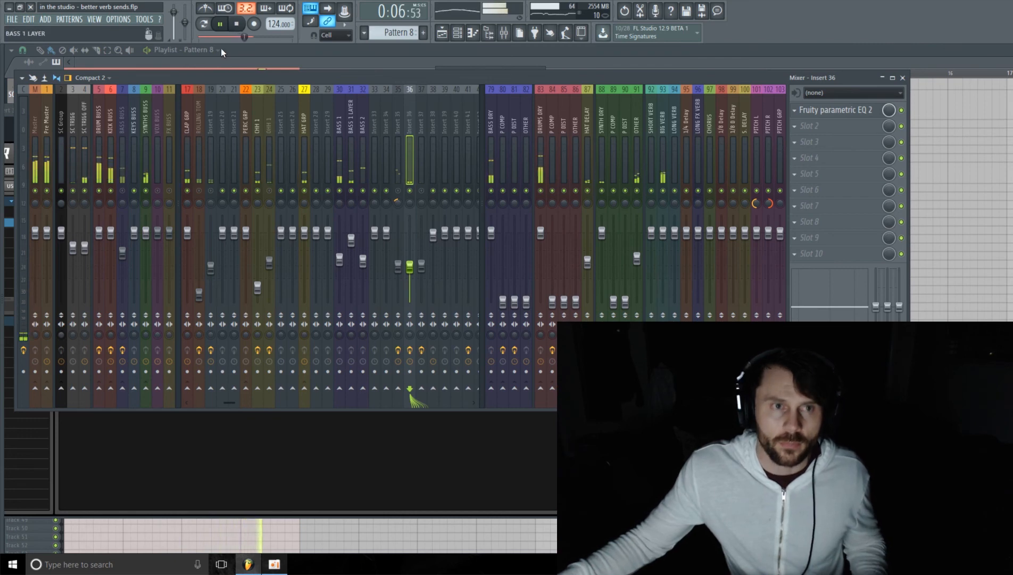
left_click(236, 24)
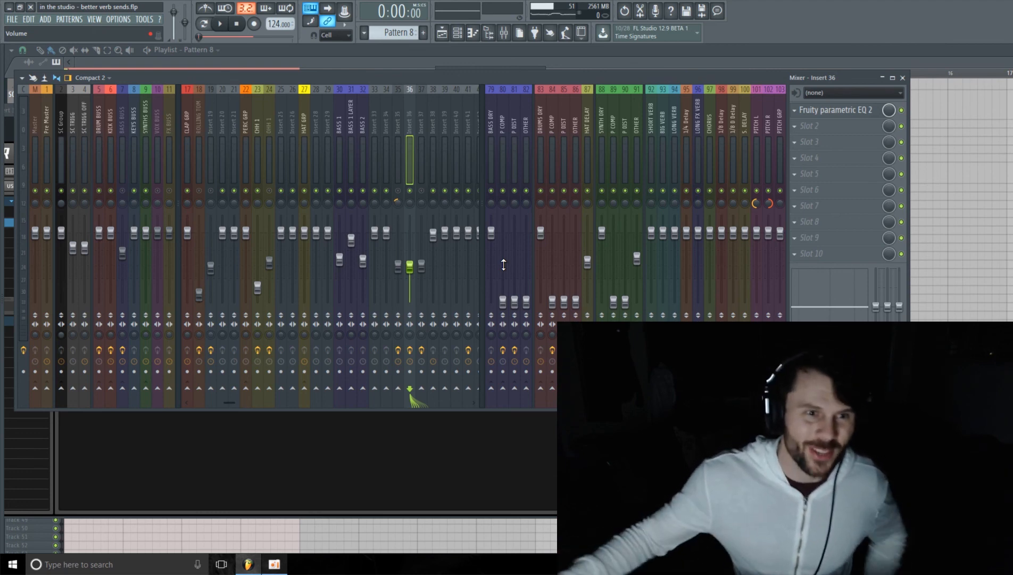
Play the pattern and sweep Monark's filter cutoff to 21, and finally to 19, to audition the finished reverb send.
key("space")
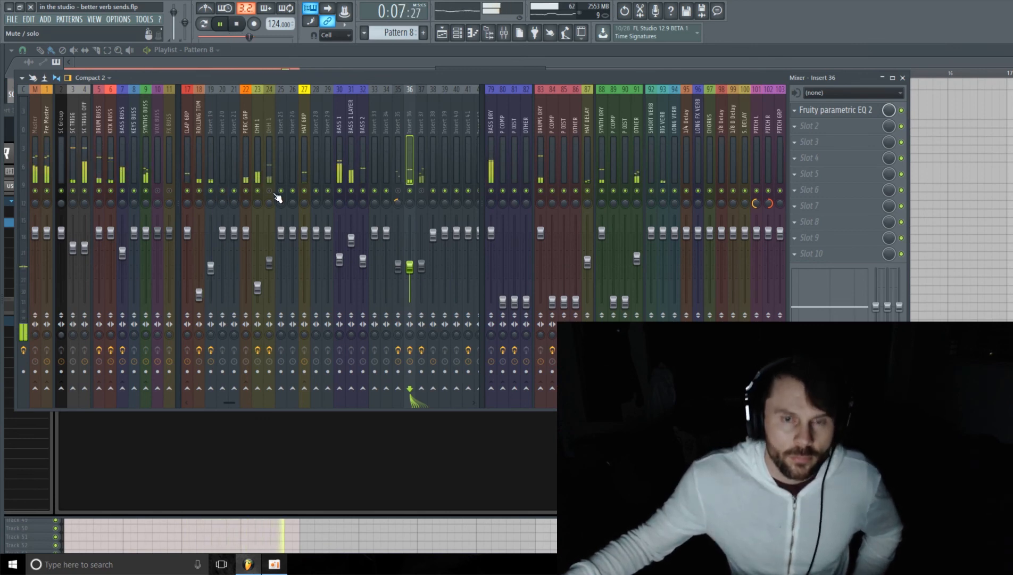
left_click(389, 492)
mouse_move(447, 245)
left_mouse_down()
mouse_move(450, 232)
mouse_move(452, 255)
left_mouse_up()
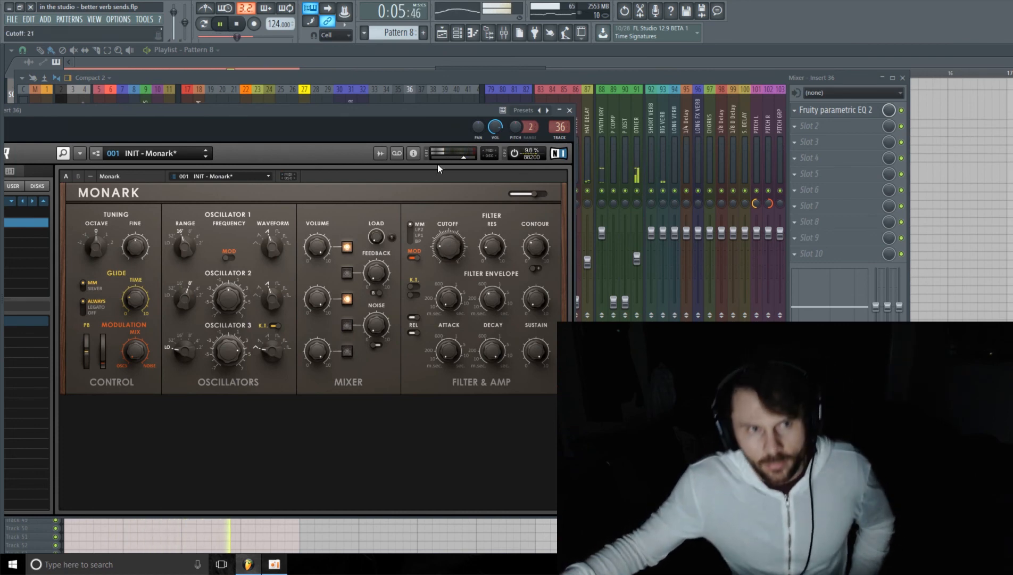
left_click(410, 77)
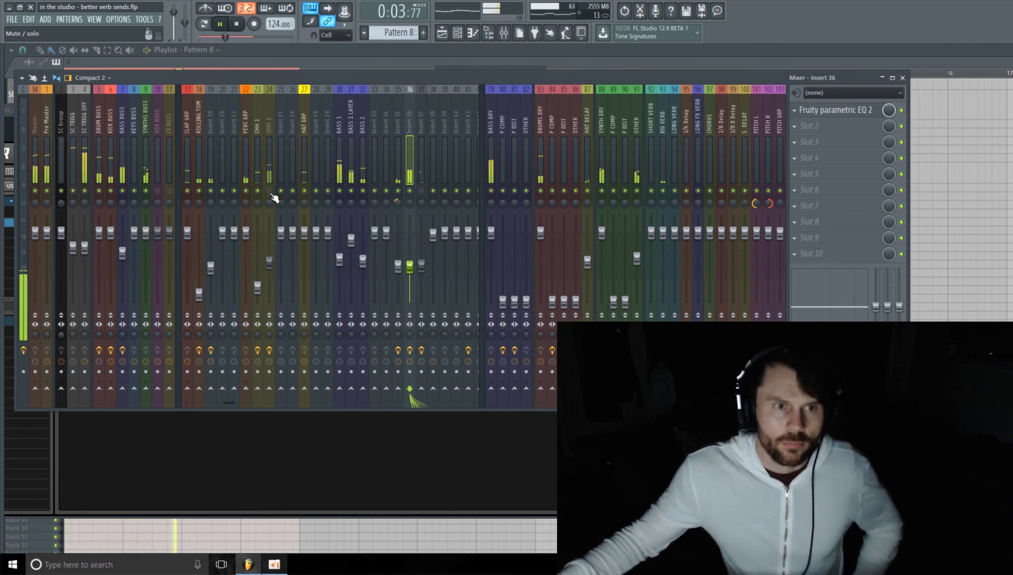
left_click(440, 477)
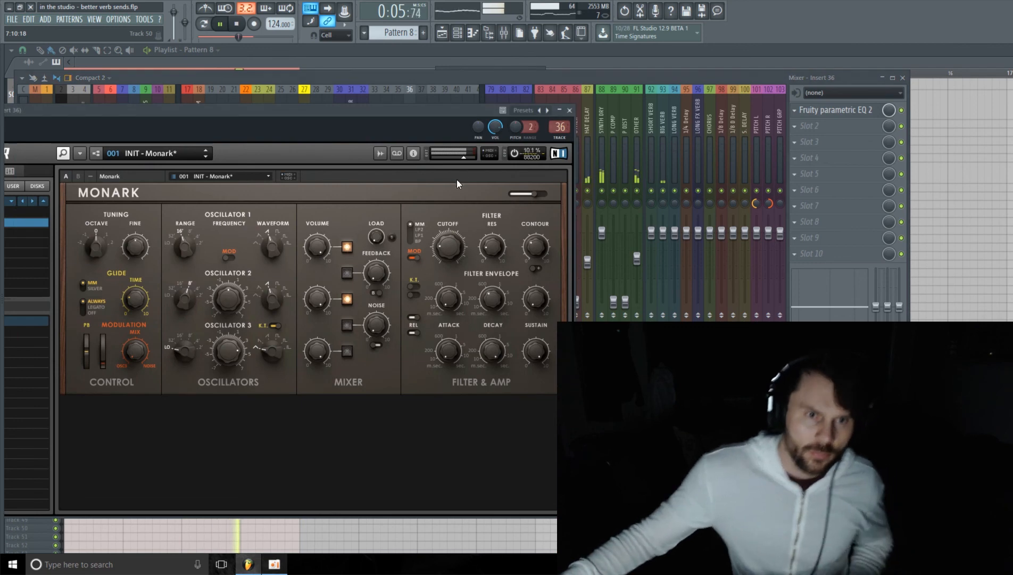
mouse_move(444, 246)
left_mouse_down()
mouse_move(453, 205)
mouse_move(454, 251)
left_mouse_up()
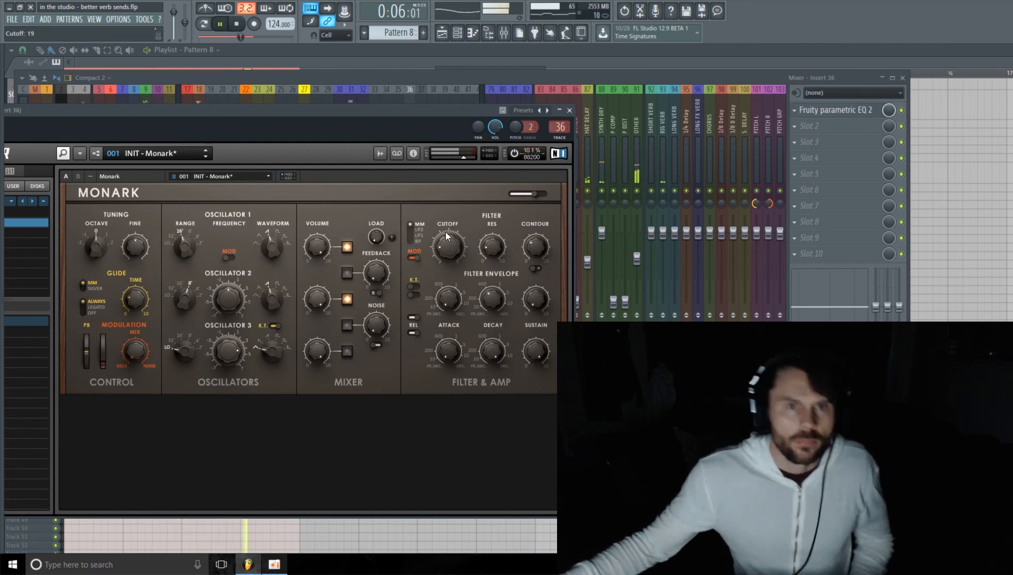
Check the mixer during playback, sweep Monark's filter cutoff to 25 and back to 23, and stop playback with the mixer in front.
left_click(503, 78)
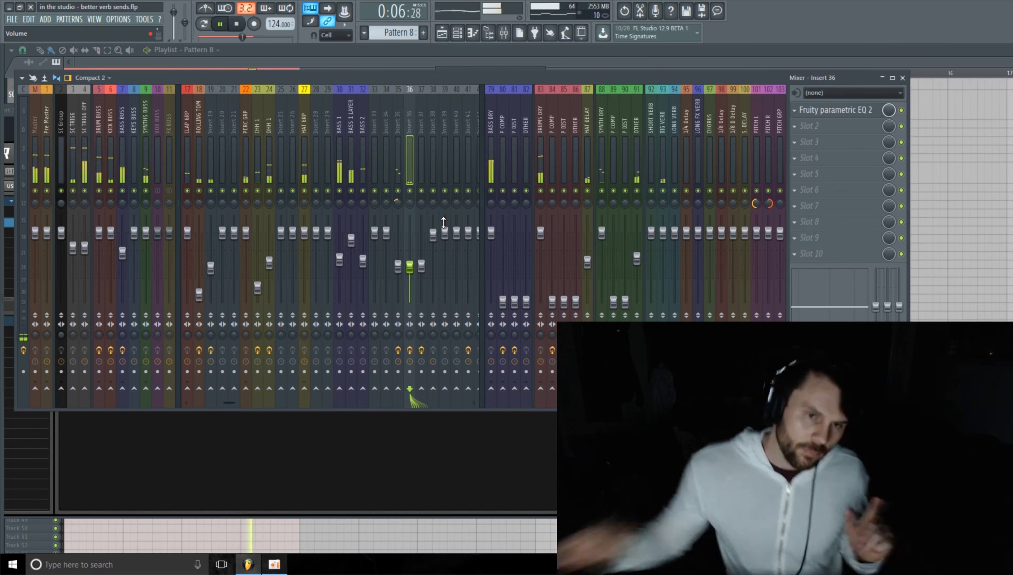
left_click(432, 446)
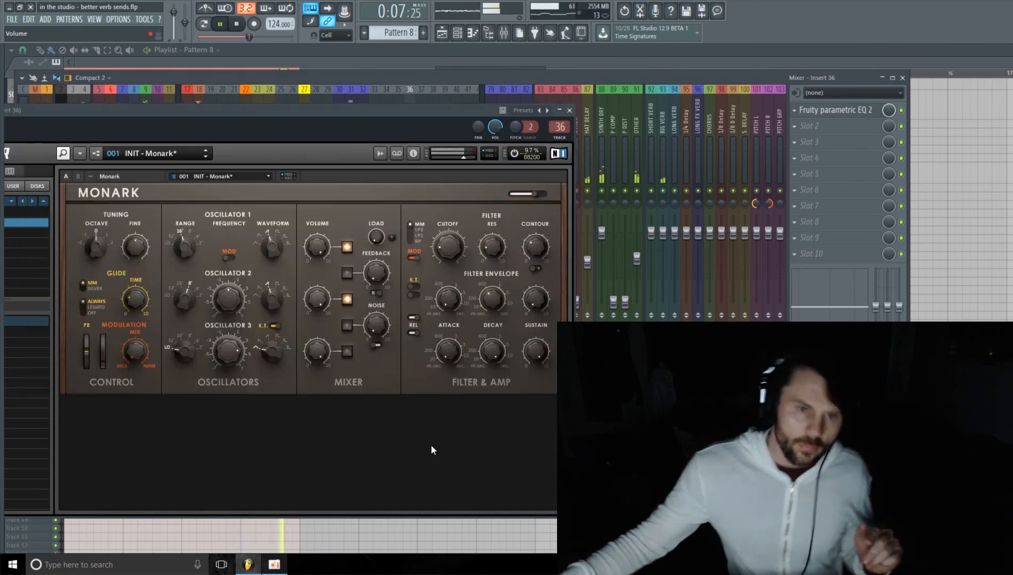
left_click(447, 249)
left_click_drag(448, 249, 448, 225)
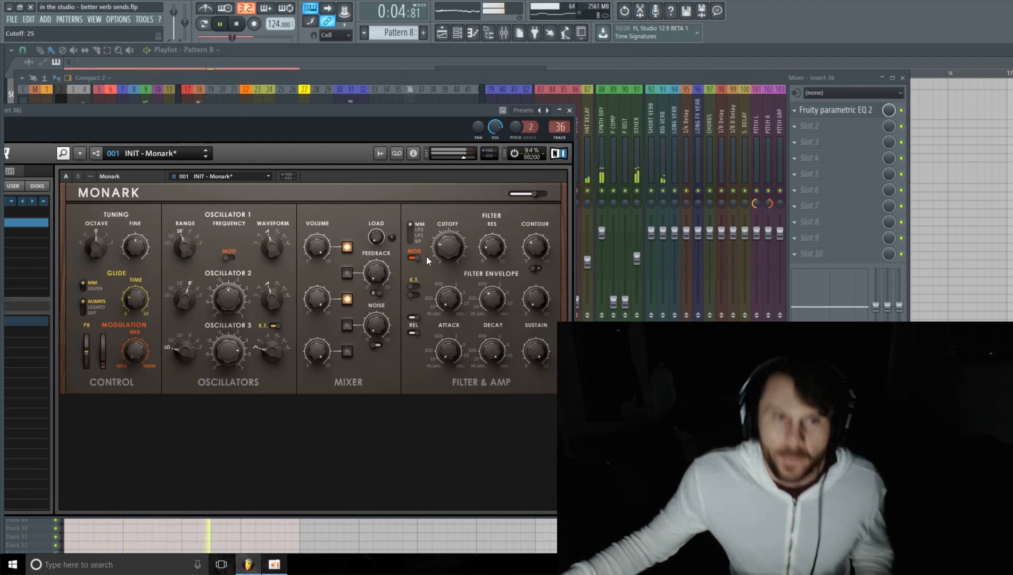
left_click_drag(441, 249, 445, 244)
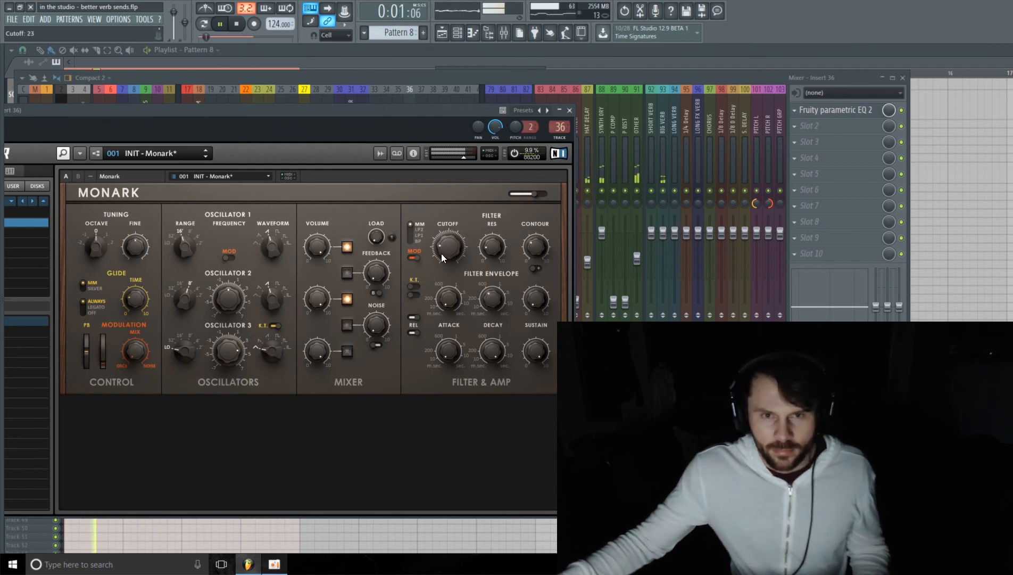
key("F9")
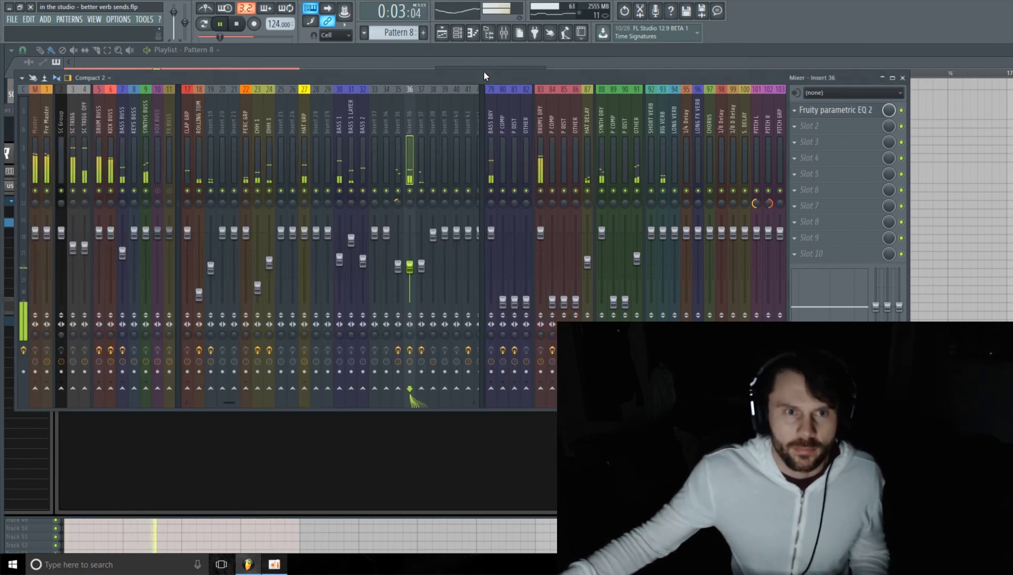
key("space")
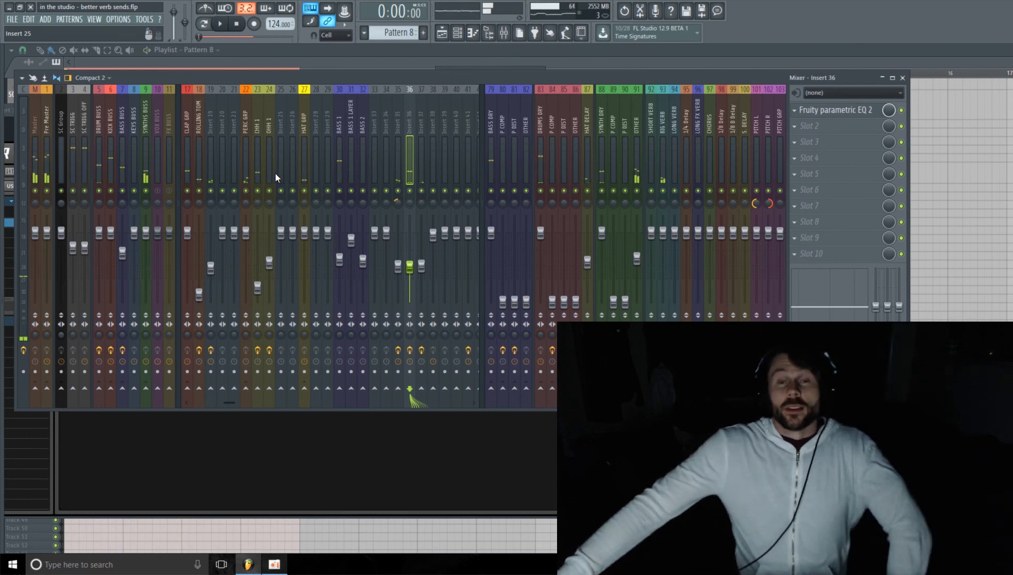